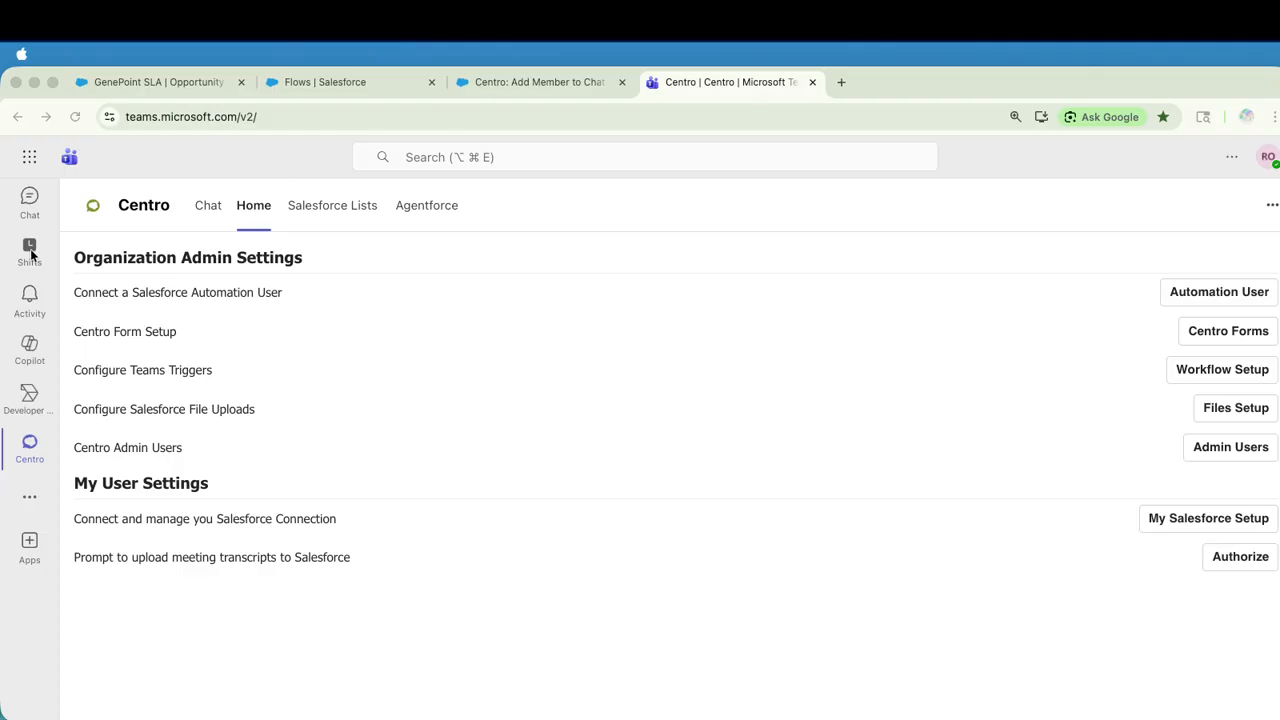
View the group chats in Teams and switch to the Centro: Add Member to Chat or Create New Chat flow.
{"action": "left_click", "coordinate": [30, 200]}
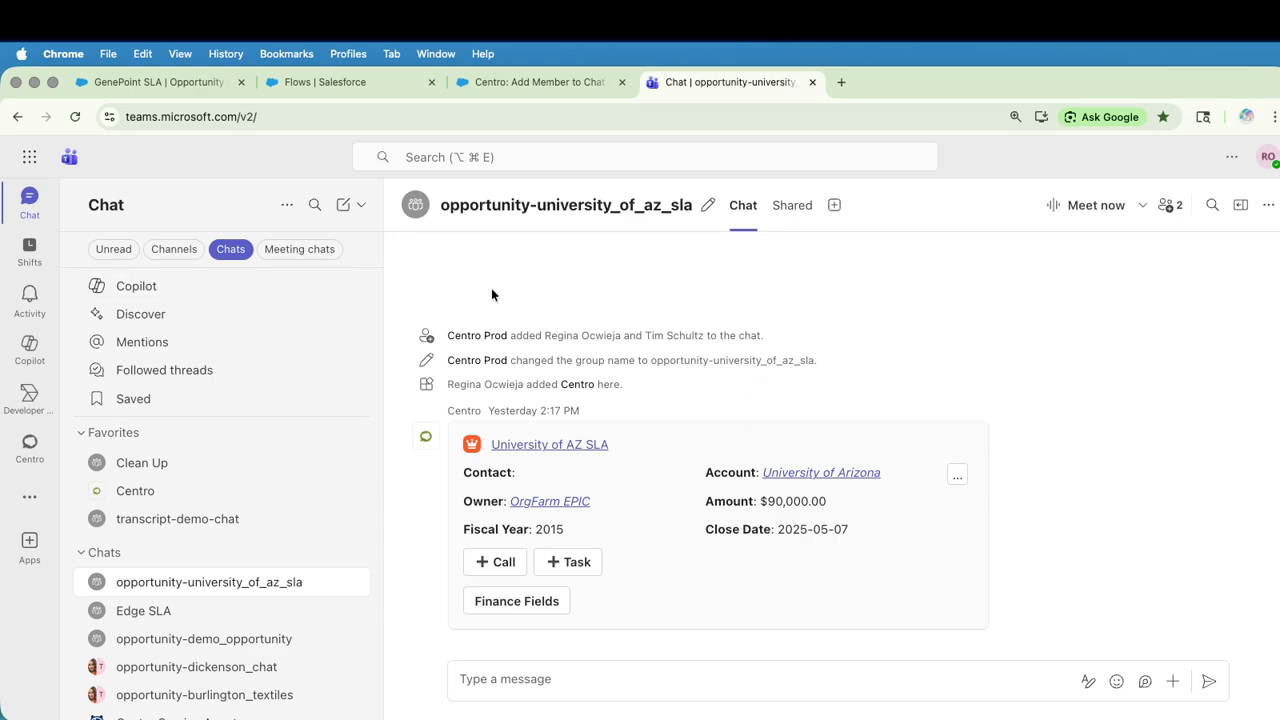
{"action": "left_click", "coordinate": [550, 82]}
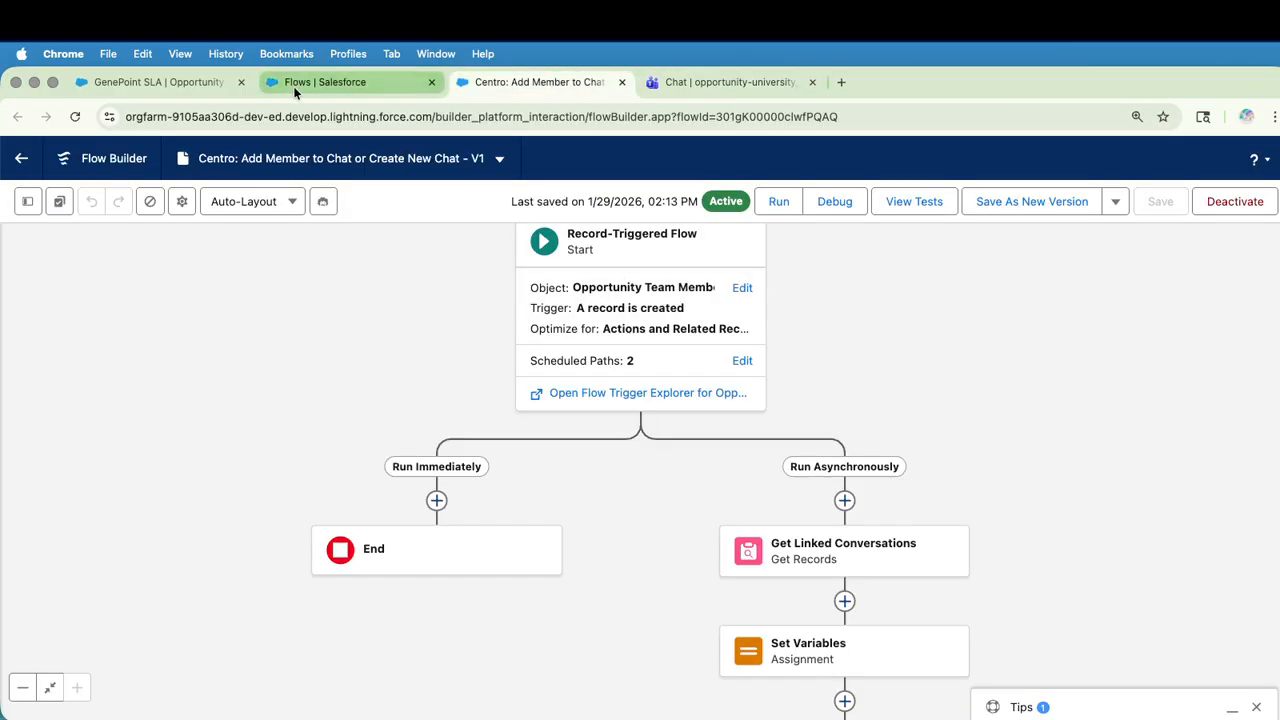
Open the Executive Sponsor's team member record from the GenePoint SLA opportunity's team and dismiss the access notice.
{"action": "left_click", "coordinate": [193, 85]}
{"action": "scroll", "coordinate": [741, 378], "scroll_direction": "down", "scroll_amount": 6}
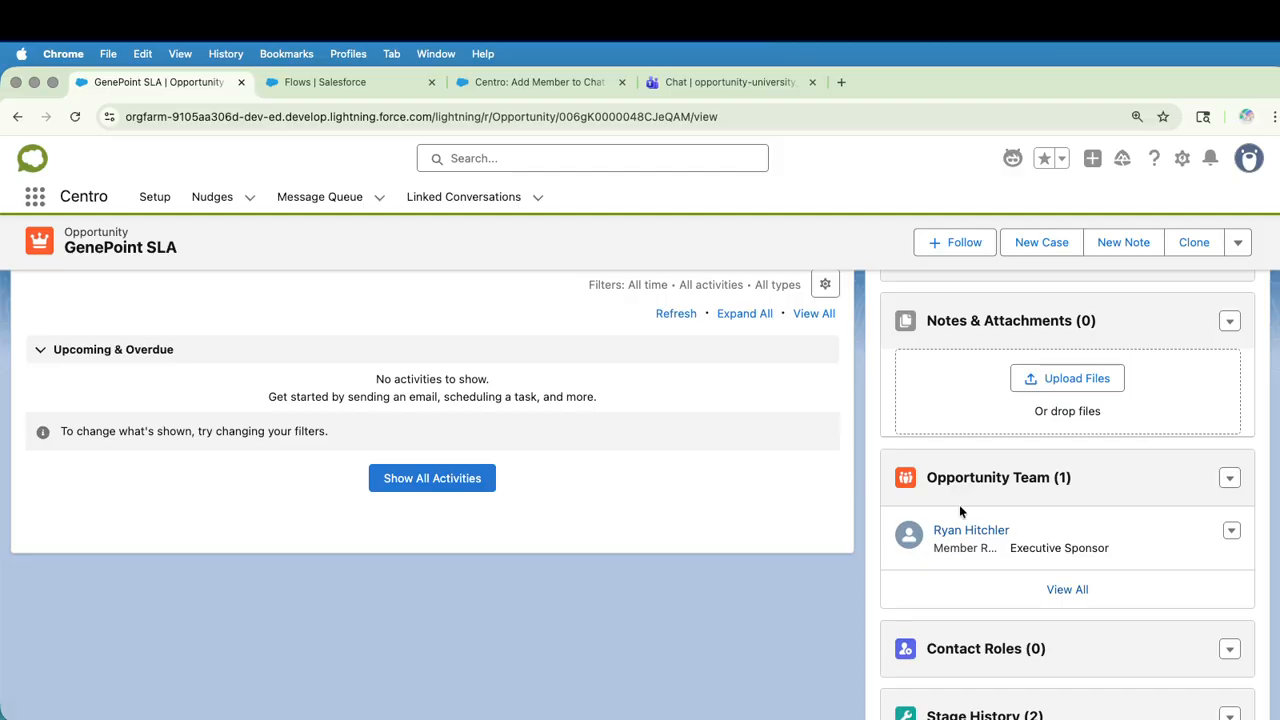
{"action": "left_click", "coordinate": [958, 530]}
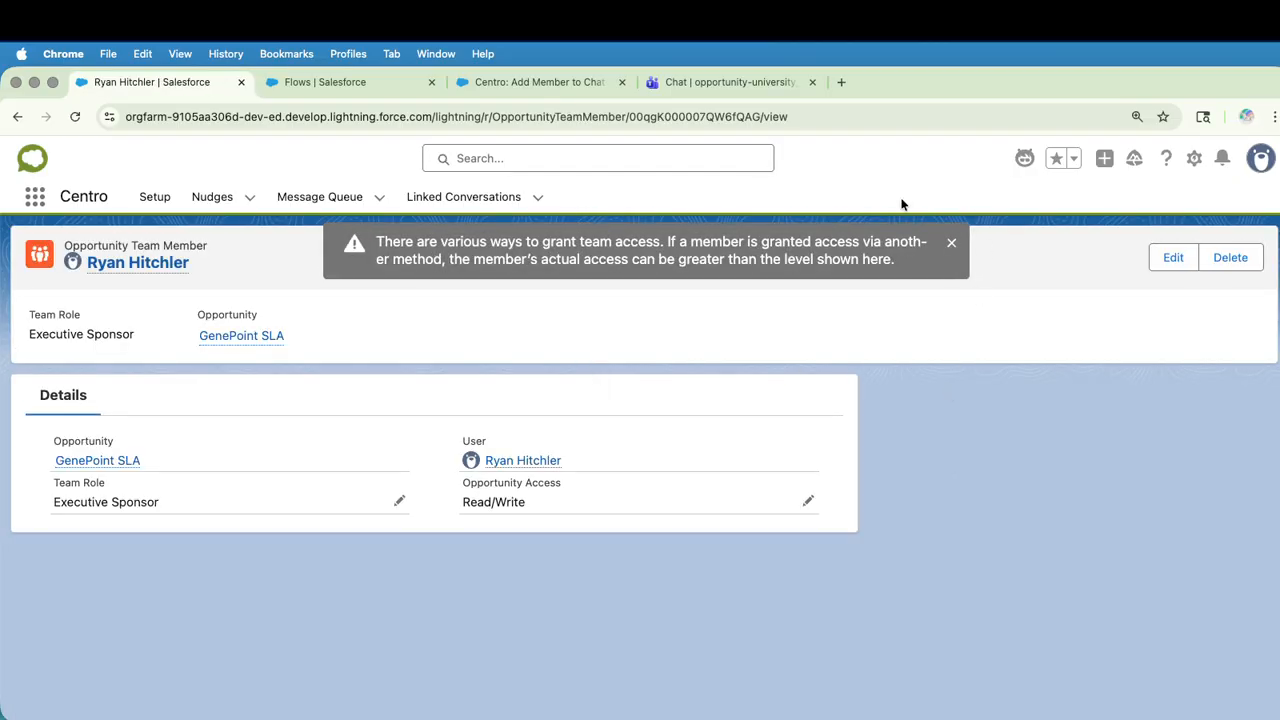
{"action": "left_click", "coordinate": [955, 242]}
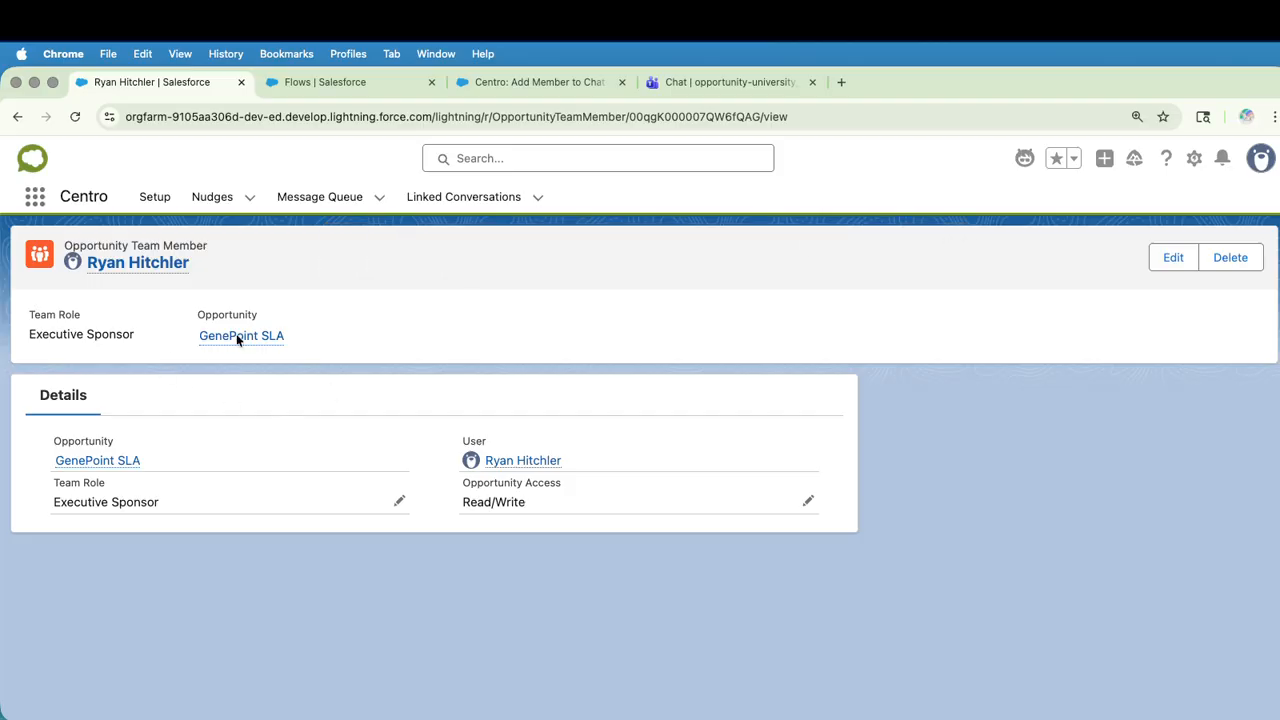
Open the team member's user detail in Setup and highlight the Slack UserId value.
{"action": "left_click", "coordinate": [529, 461]}
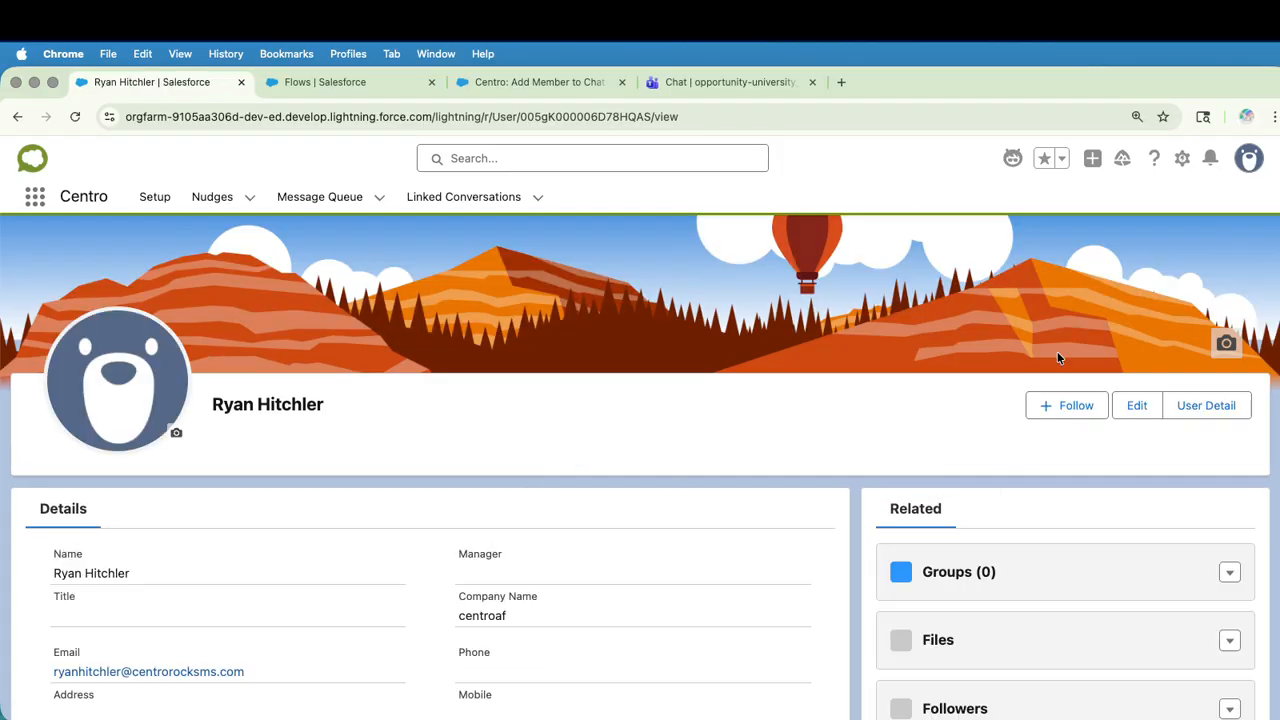
{"action": "left_click", "coordinate": [1213, 406]}
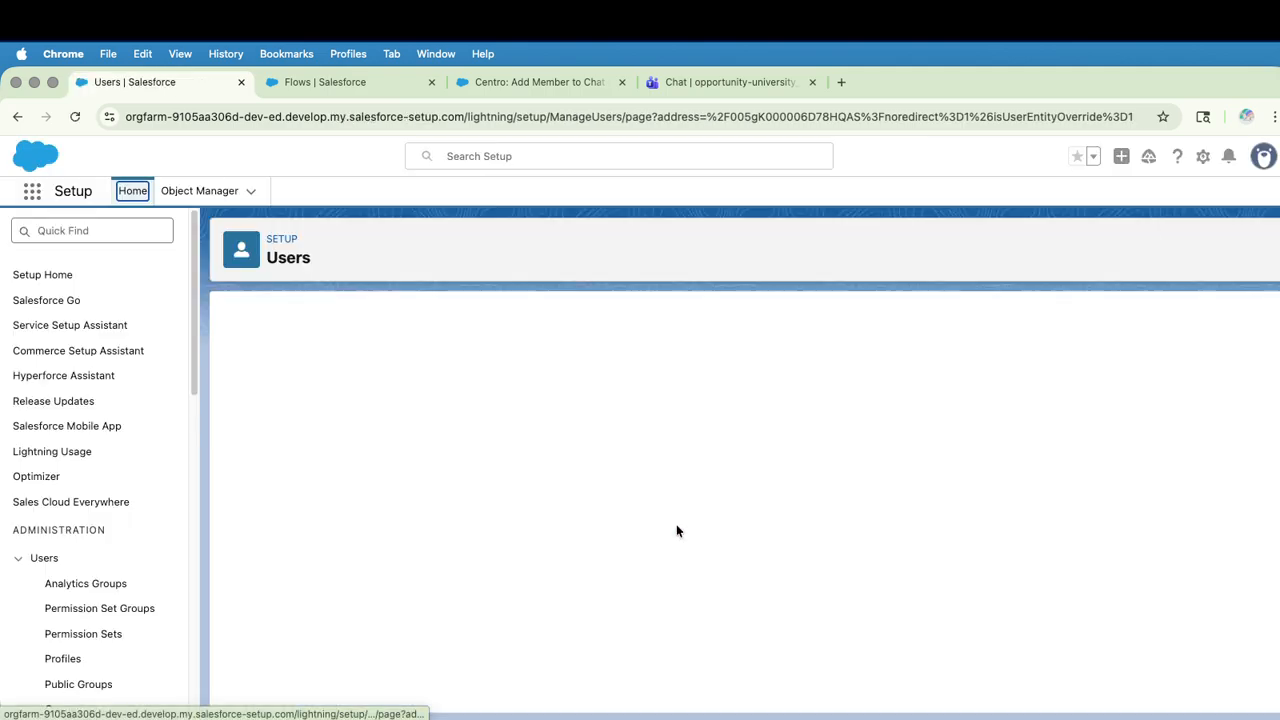
{"action": "scroll", "coordinate": [676, 531], "scroll_direction": "down", "scroll_amount": 5}
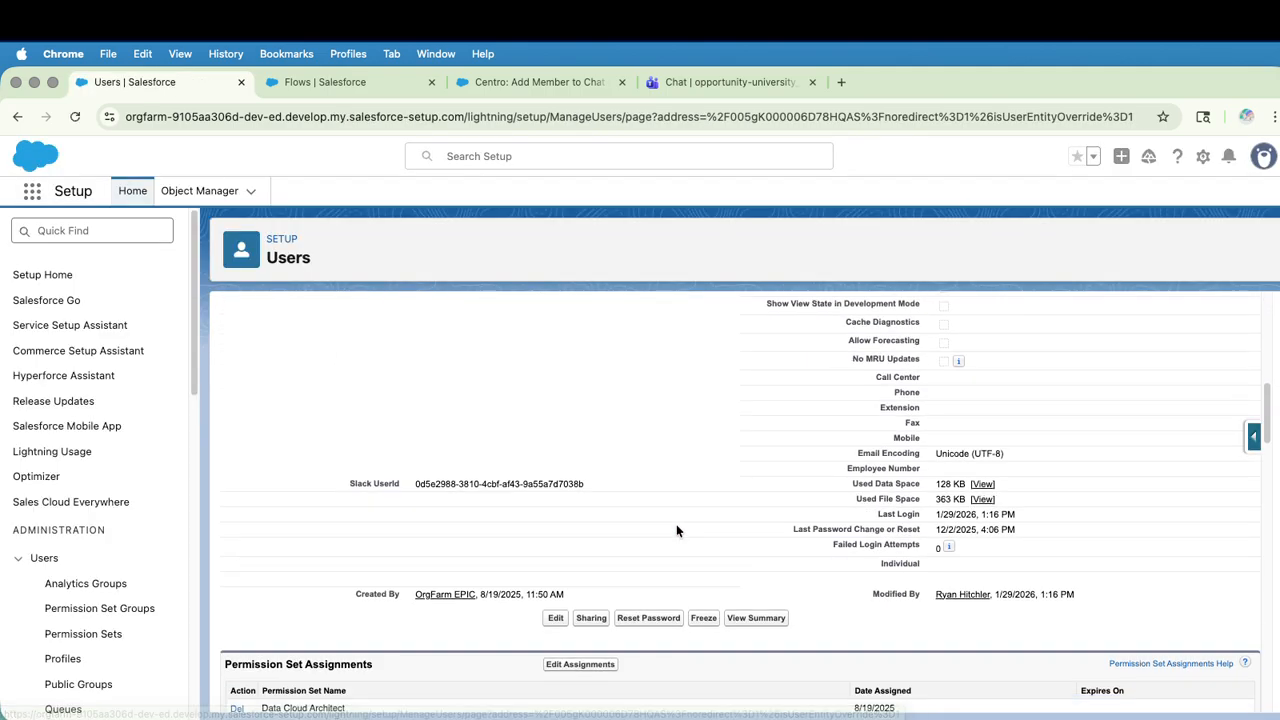
{"action": "left_click_drag", "start_coordinate": [428, 483], "coordinate": [591, 483]}
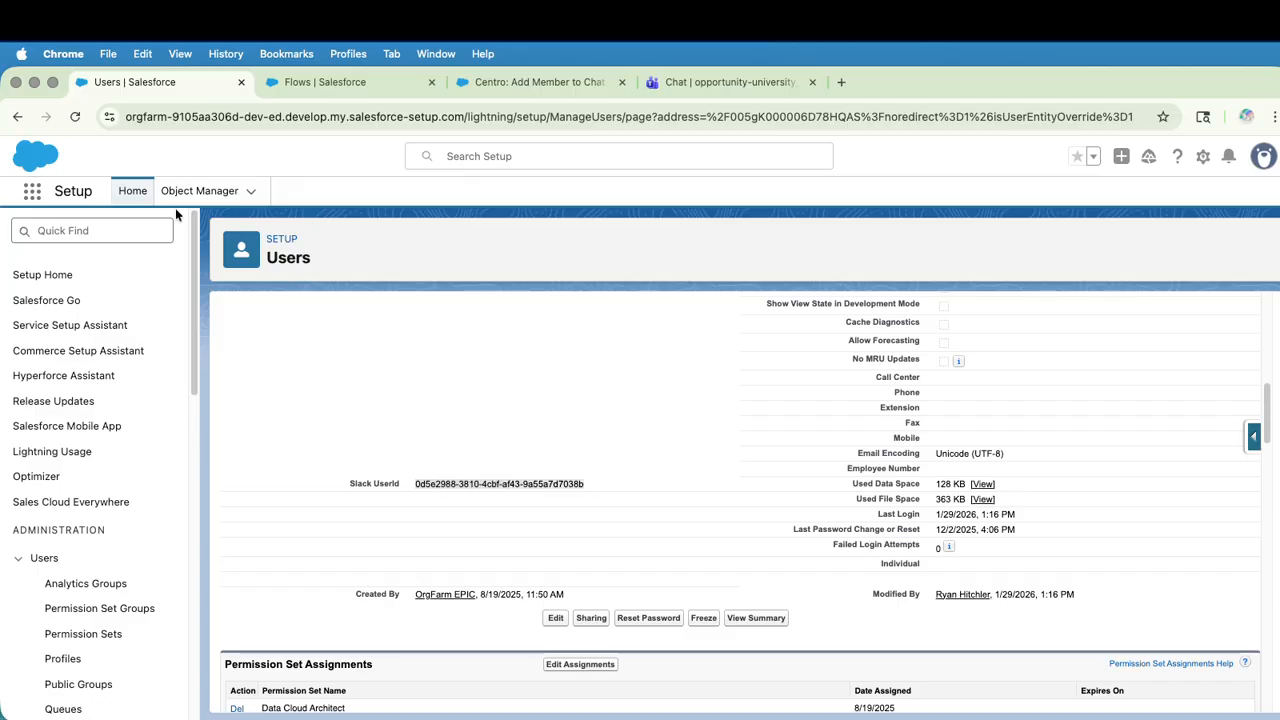
Return to the GenePoint SLA opportunity and open the account options of the Centro Linked Conversations component.
{"action": "left_click", "coordinate": [16, 120]}
{"action": "left_click", "coordinate": [17, 119]}
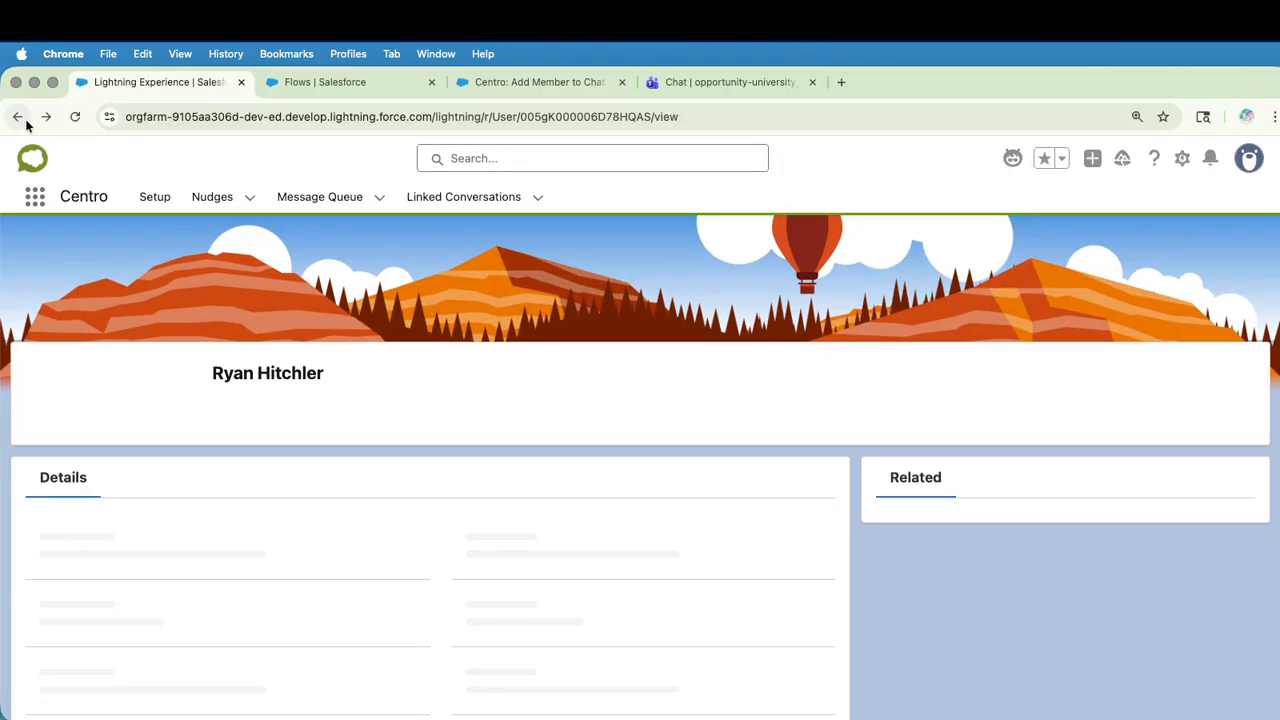
{"action": "left_click", "coordinate": [18, 119]}
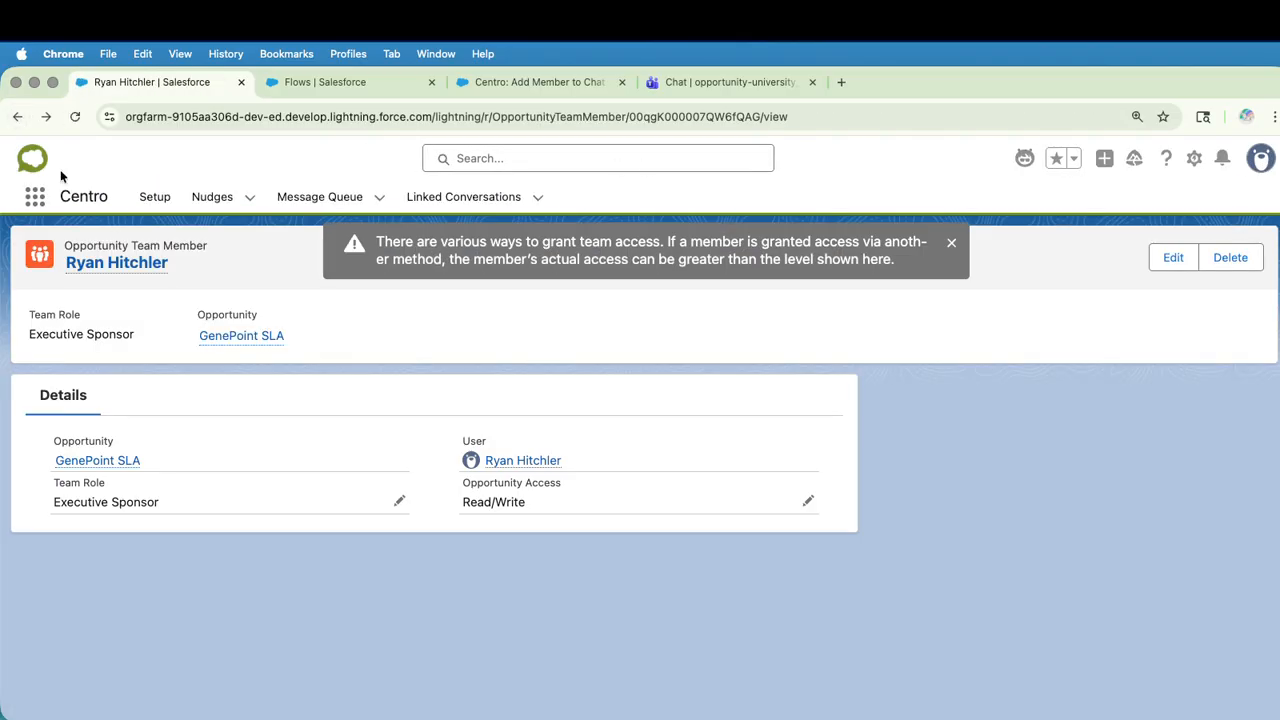
{"action": "left_click", "coordinate": [16, 119]}
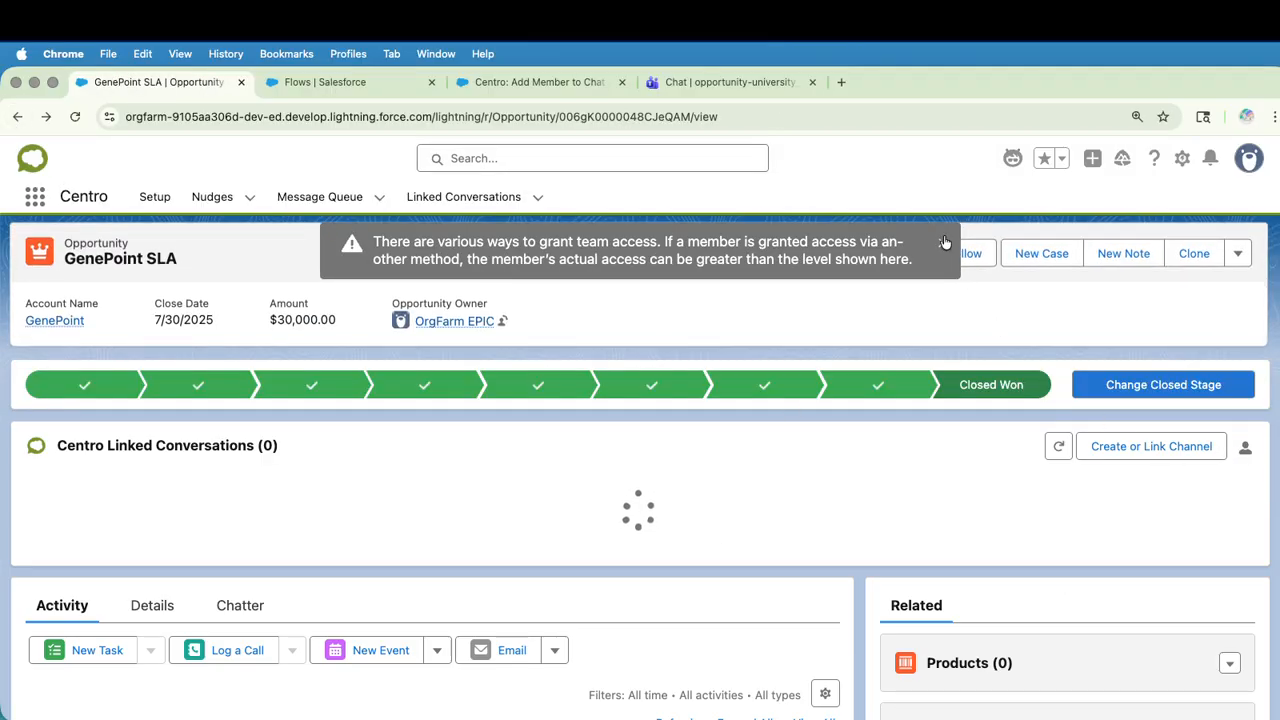
{"action": "left_click", "coordinate": [1243, 450]}
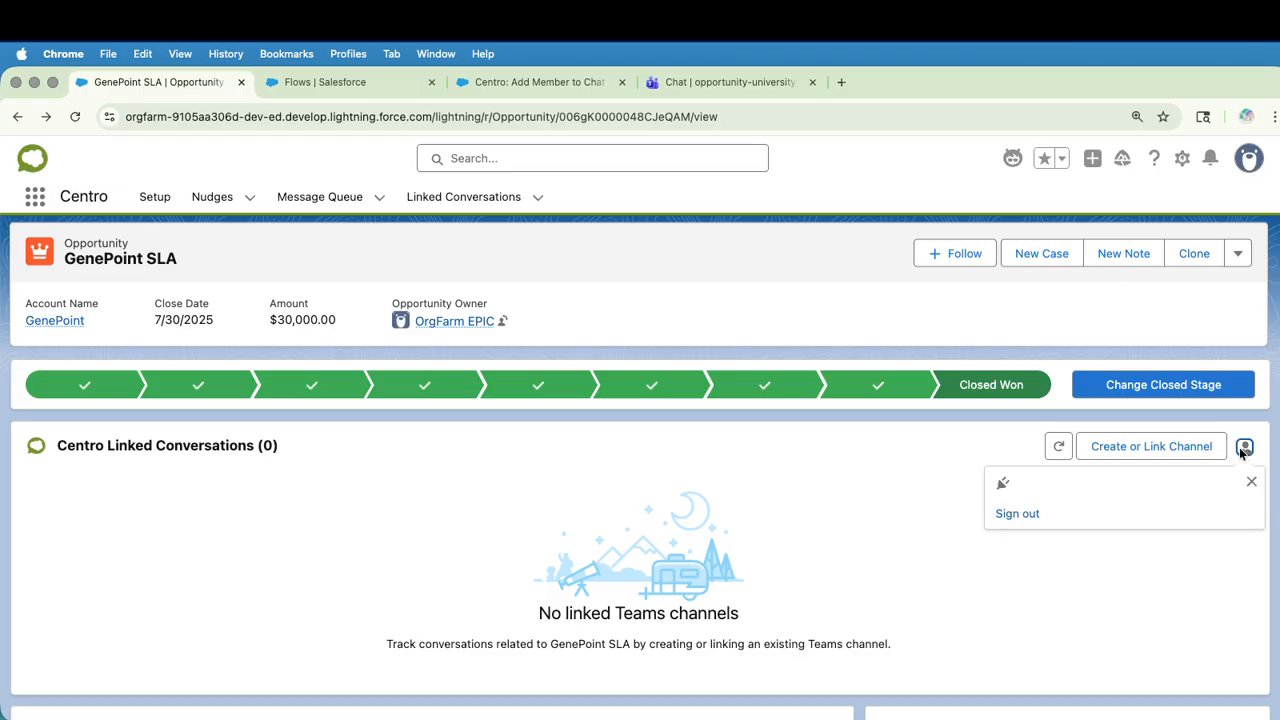
Switch to Teams and open My Salesforce Setup from the Centro app's home page to check the connected Salesforce user.
{"action": "left_click", "coordinate": [725, 82]}
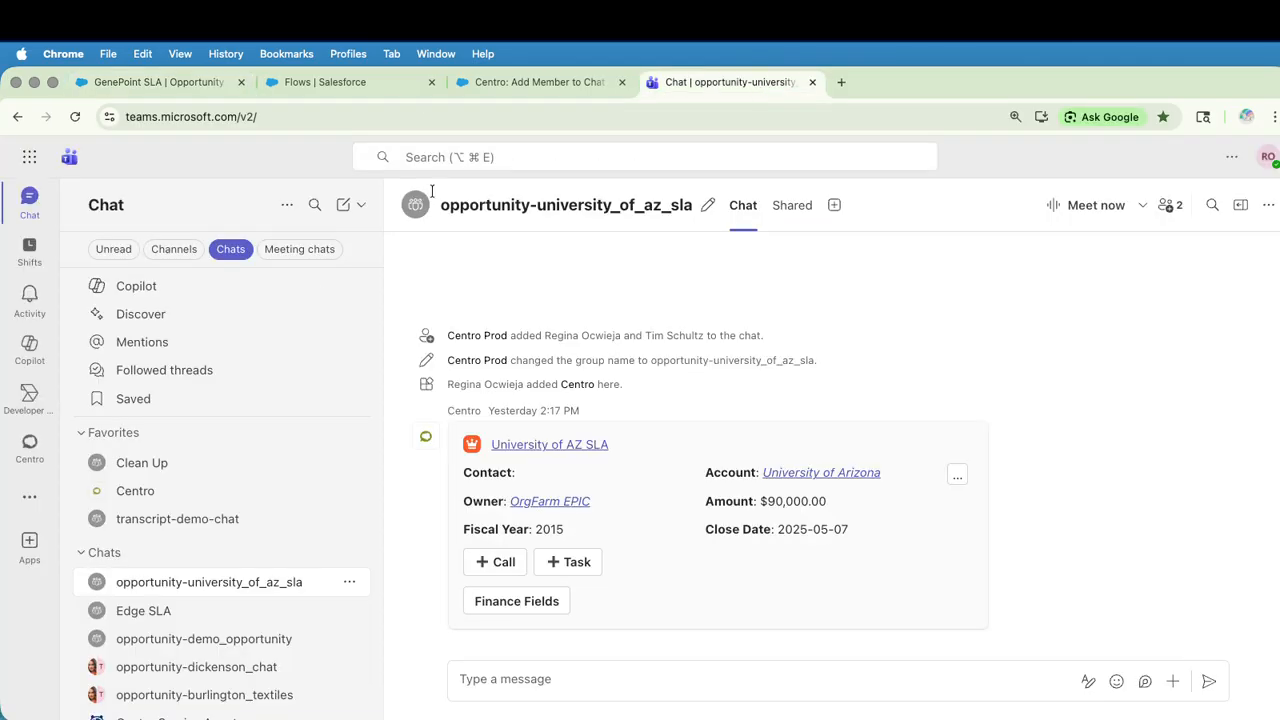
{"action": "left_click", "coordinate": [29, 446]}
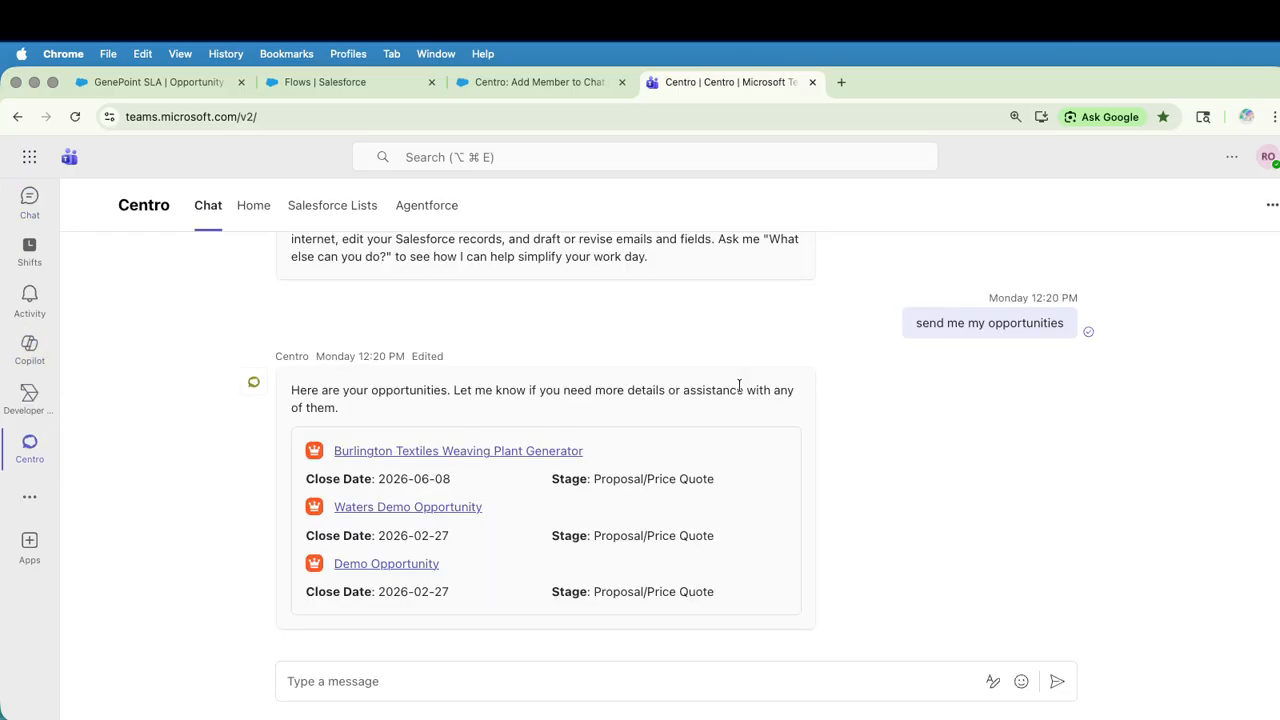
{"action": "left_click", "coordinate": [253, 205]}
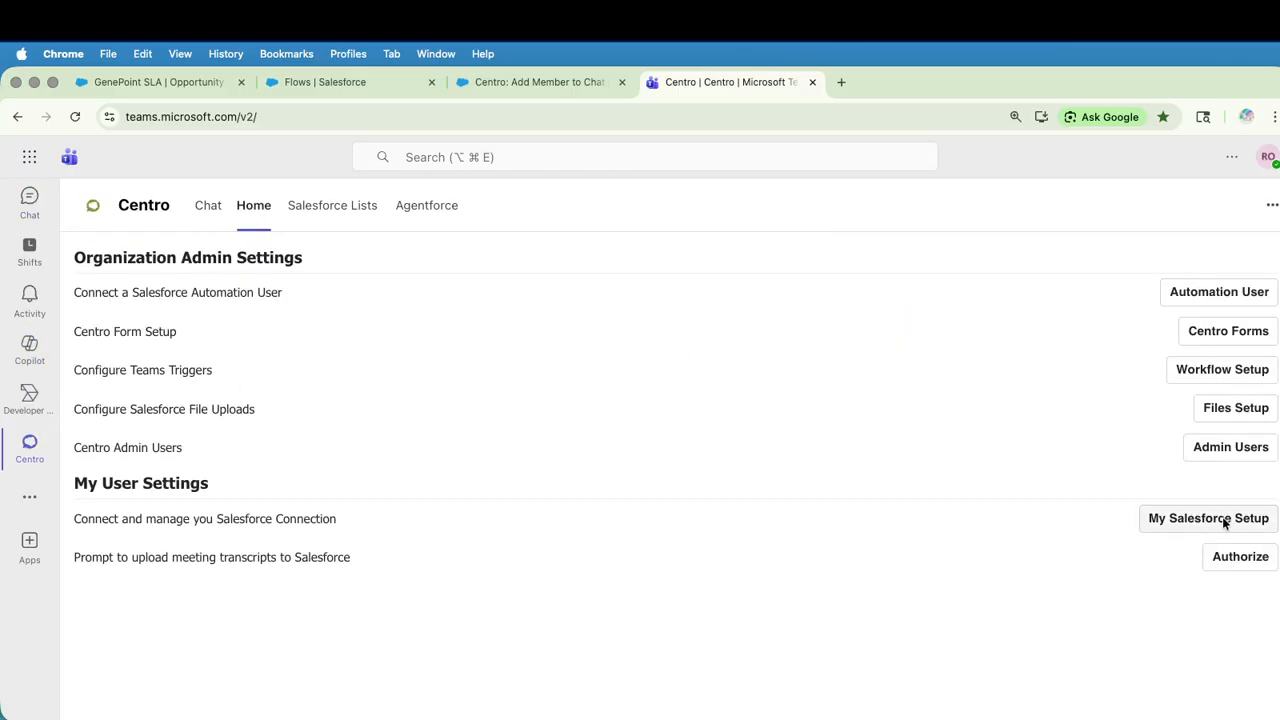
{"action": "left_click", "coordinate": [1224, 521]}
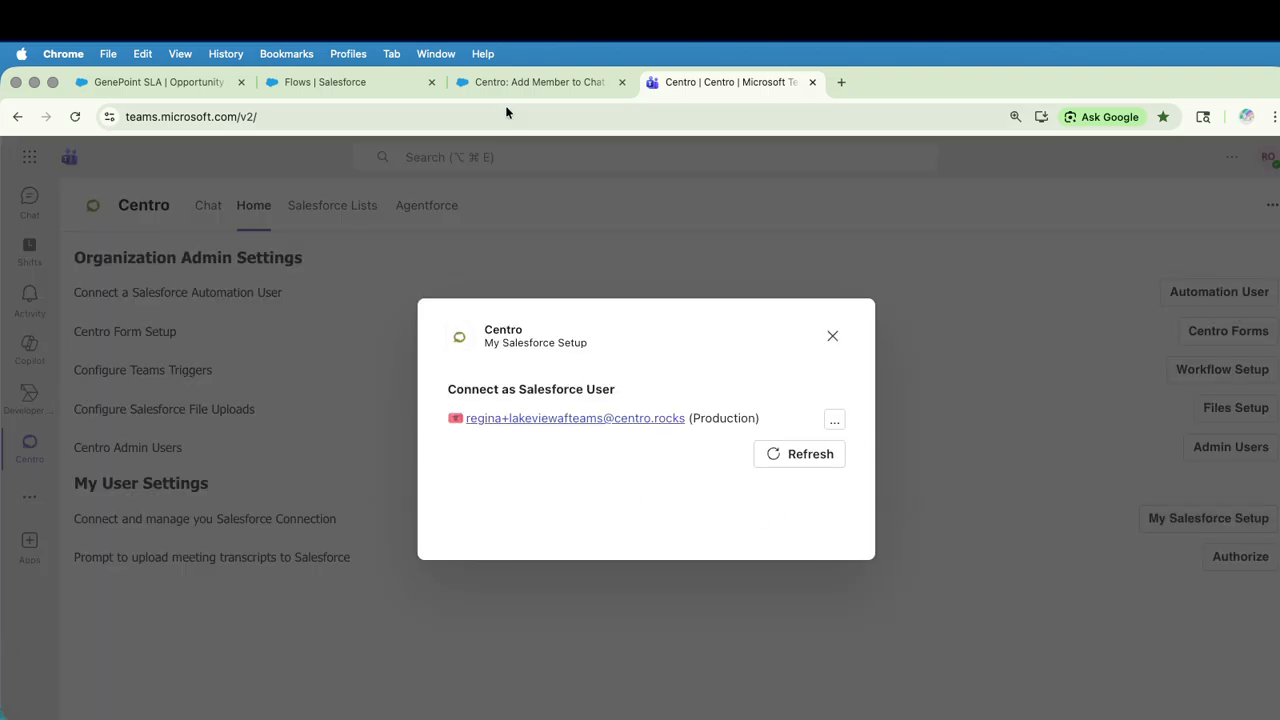
Switch to the Centro: Add Member to Chat or Create New Chat flow and review its start object and trigger settings.
{"action": "left_click", "coordinate": [523, 82]}
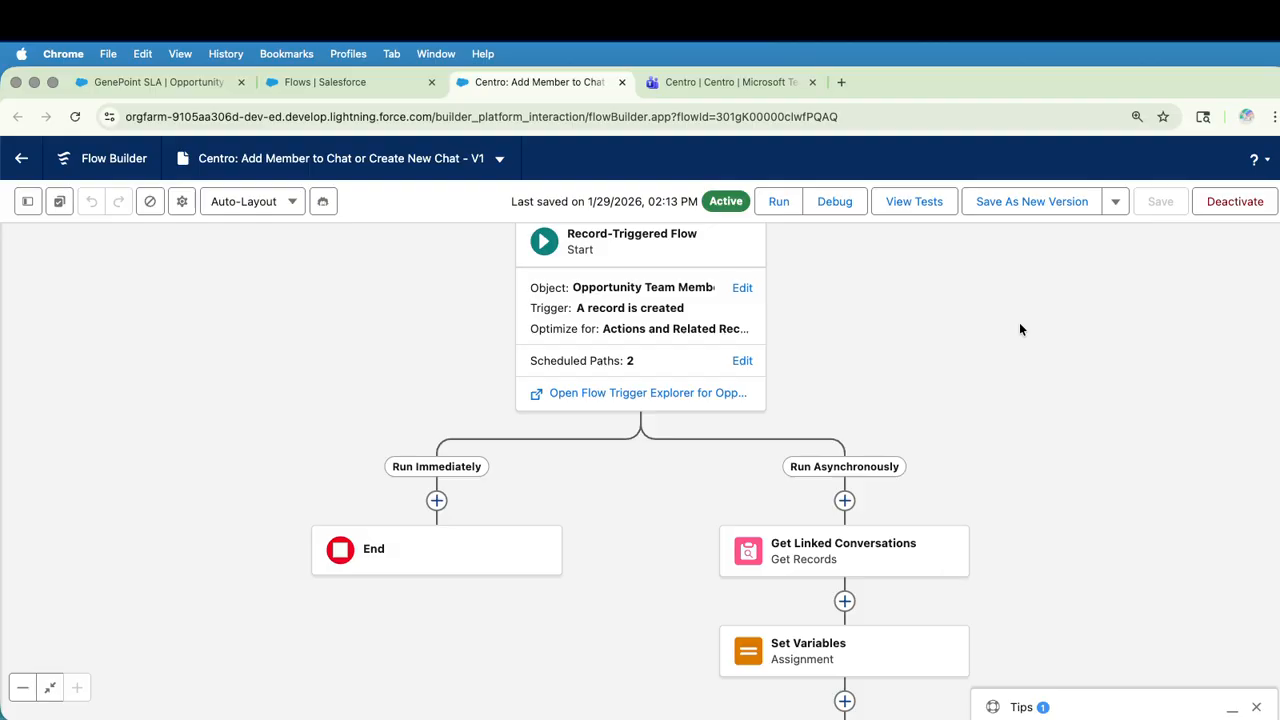
{"action": "left_click", "coordinate": [741, 288]}
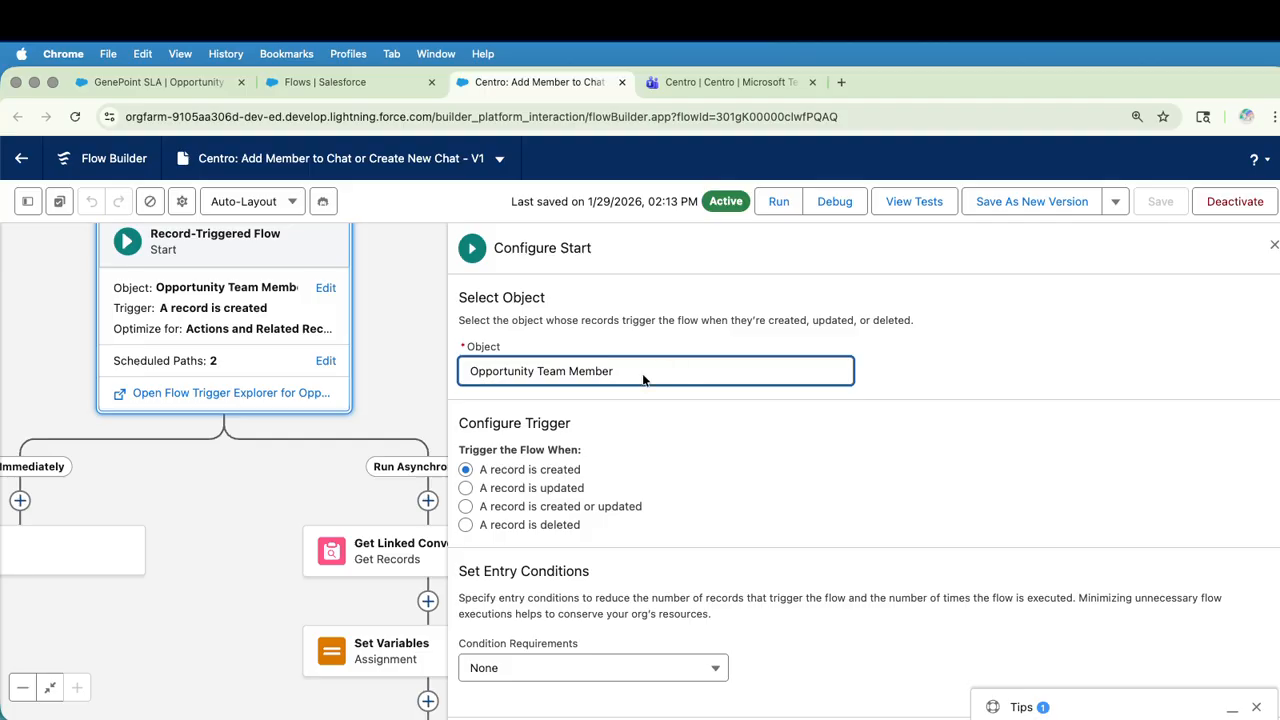
{"action": "left_click", "coordinate": [1273, 246]}
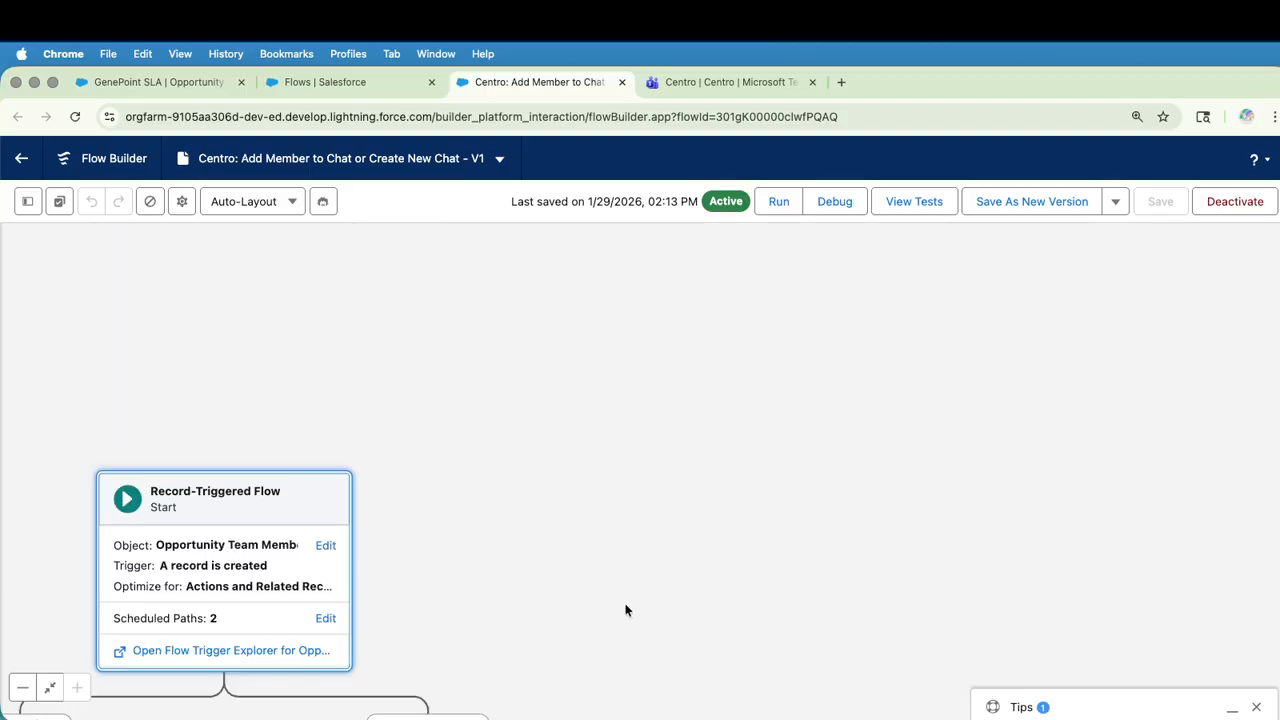
Open the Get Linked Conversations element on the asynchronous path and check which object it retrieves.
{"action": "left_click_drag", "start_coordinate": [626, 608], "coordinate": [813, 523]}
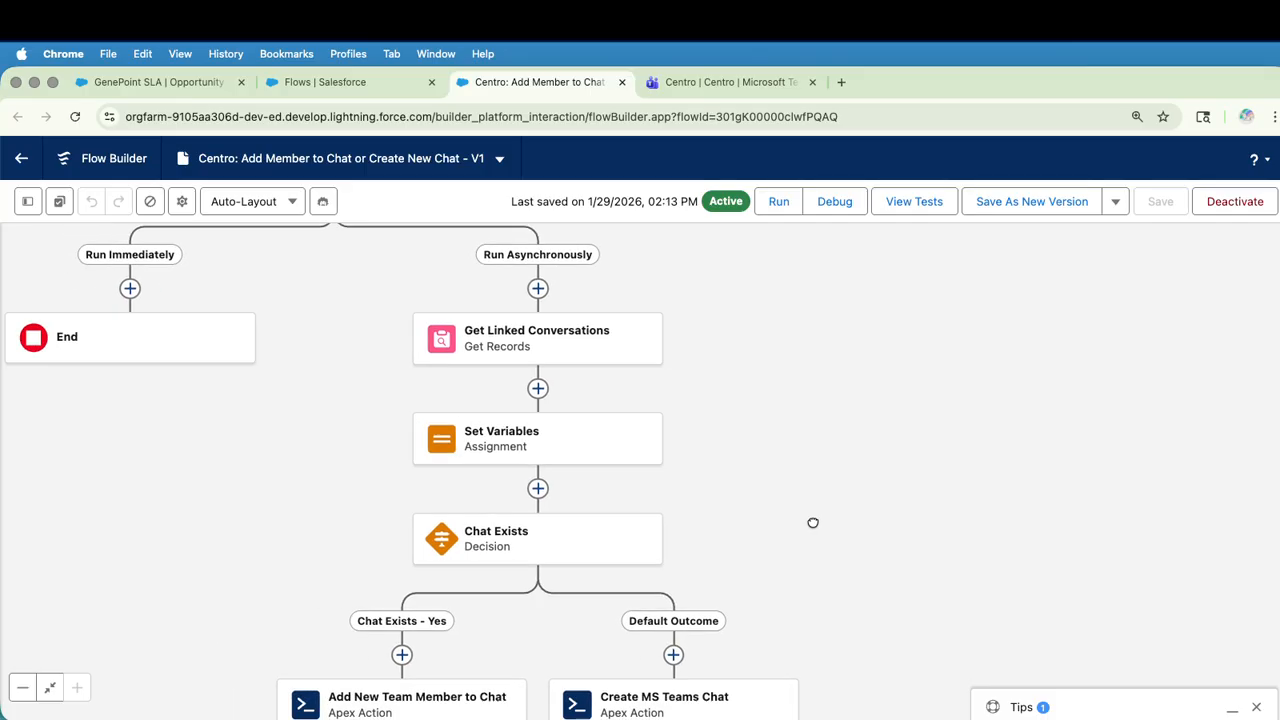
{"action": "left_click", "coordinate": [535, 344]}
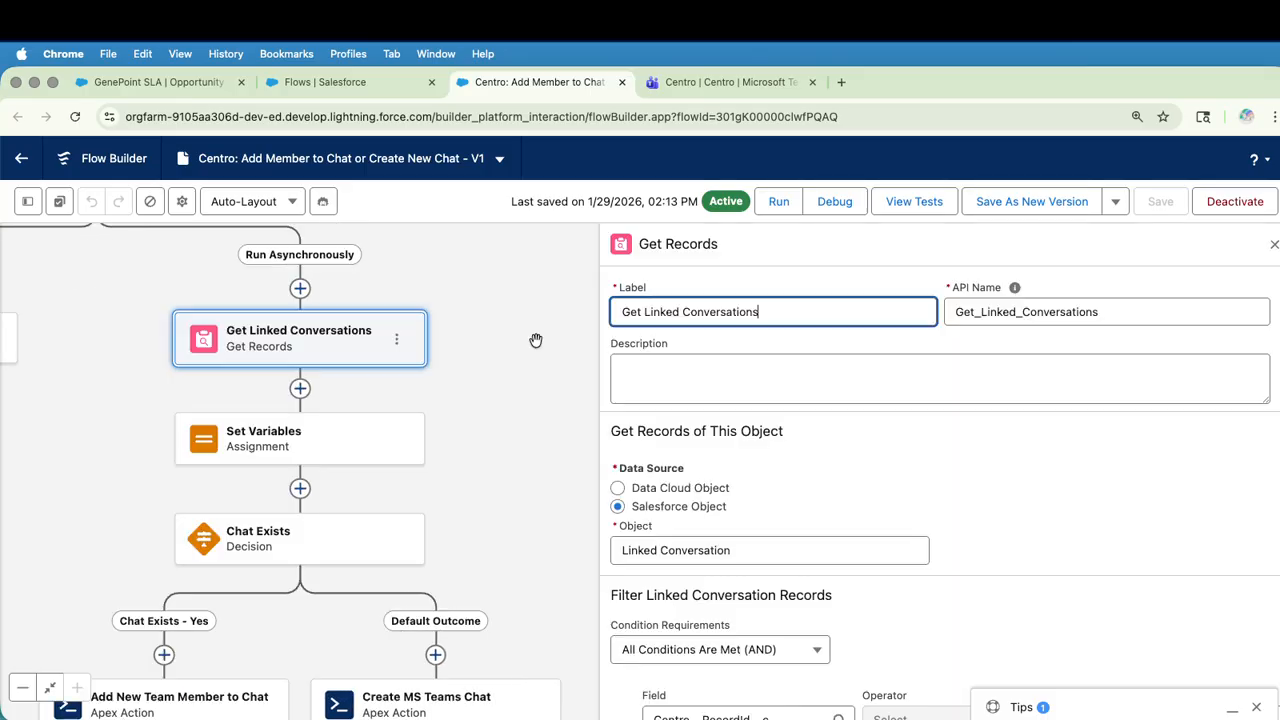
{"action": "left_click", "coordinate": [742, 550]}
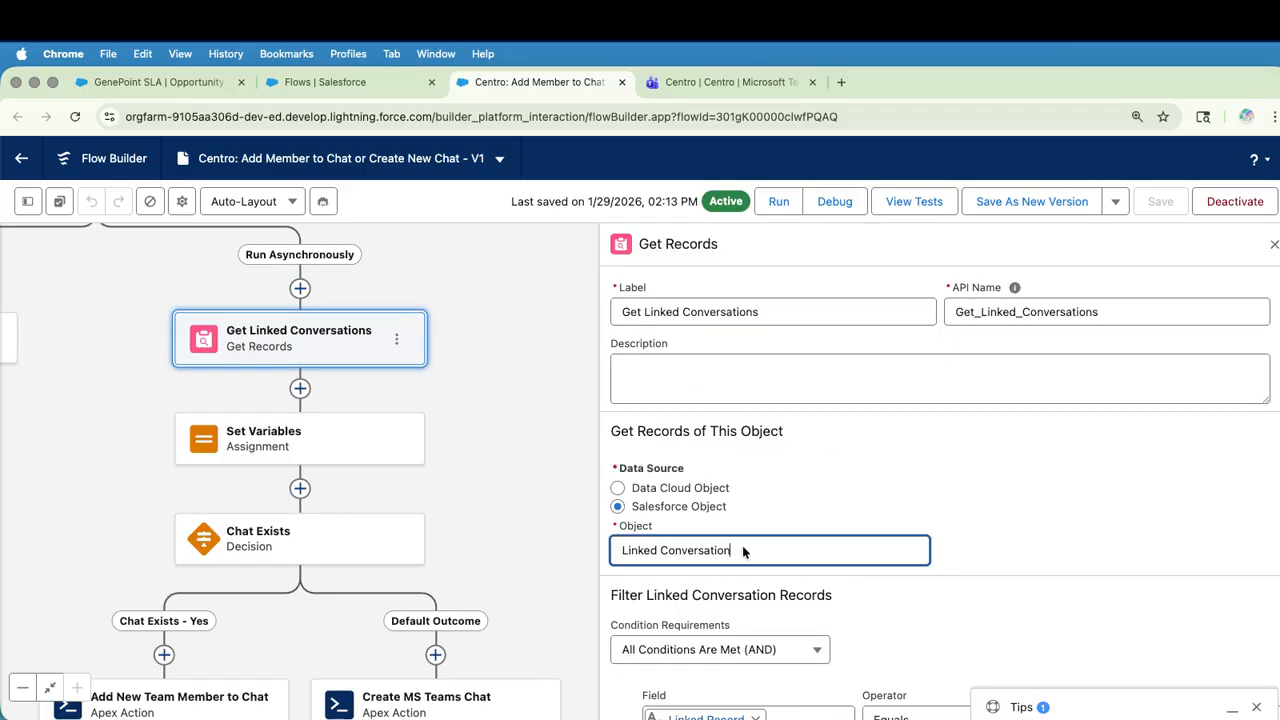
{"action": "left_click", "coordinate": [1042, 482]}
Examine the Linked Record and ChannelId filter conditions of the Get Linked Conversations element, including their comparison values.
{"action": "scroll", "coordinate": [1042, 482], "scroll_direction": "down", "scroll_amount": 3}
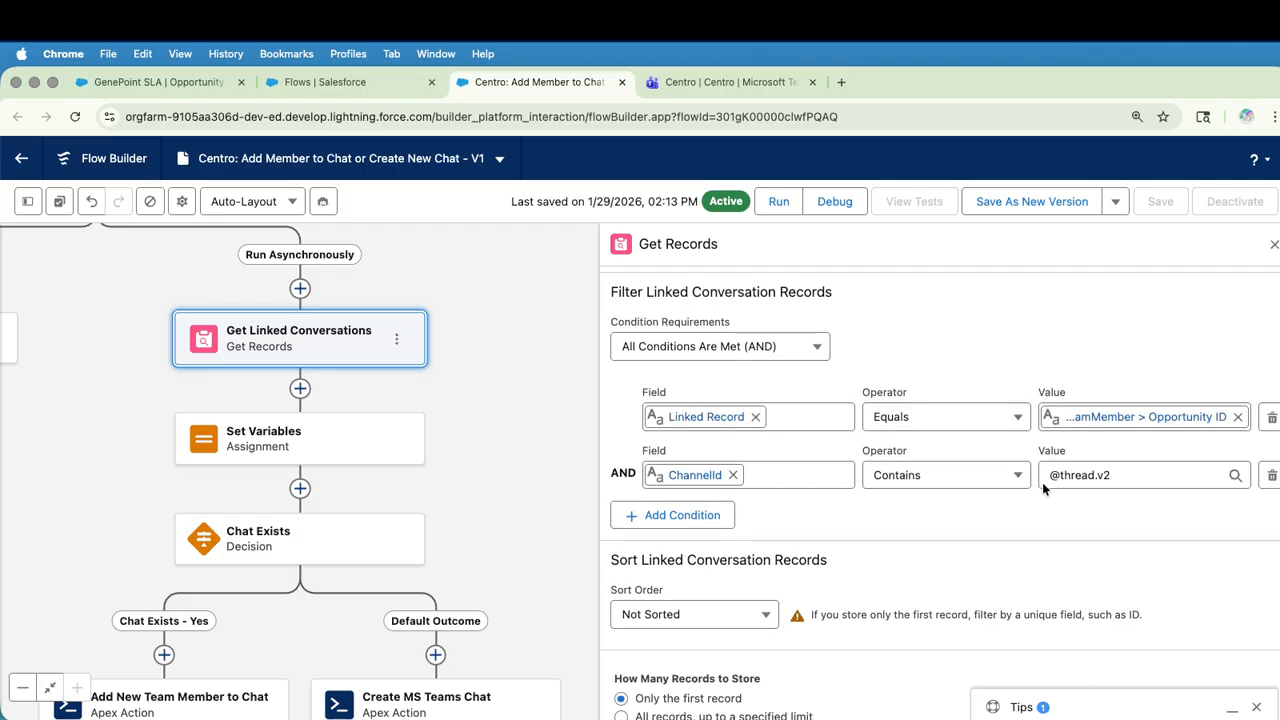
{"action": "scroll", "coordinate": [1042, 482], "scroll_direction": "up", "scroll_amount": 1}
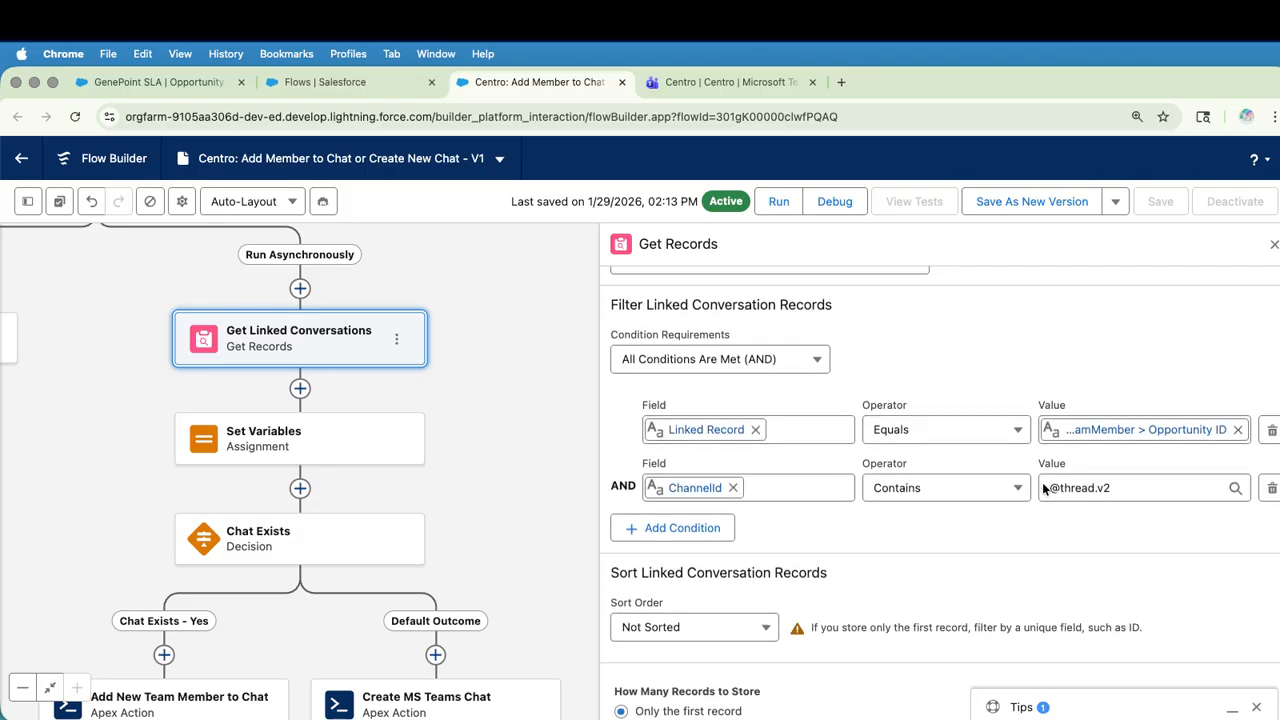
{"action": "left_click", "coordinate": [722, 430]}
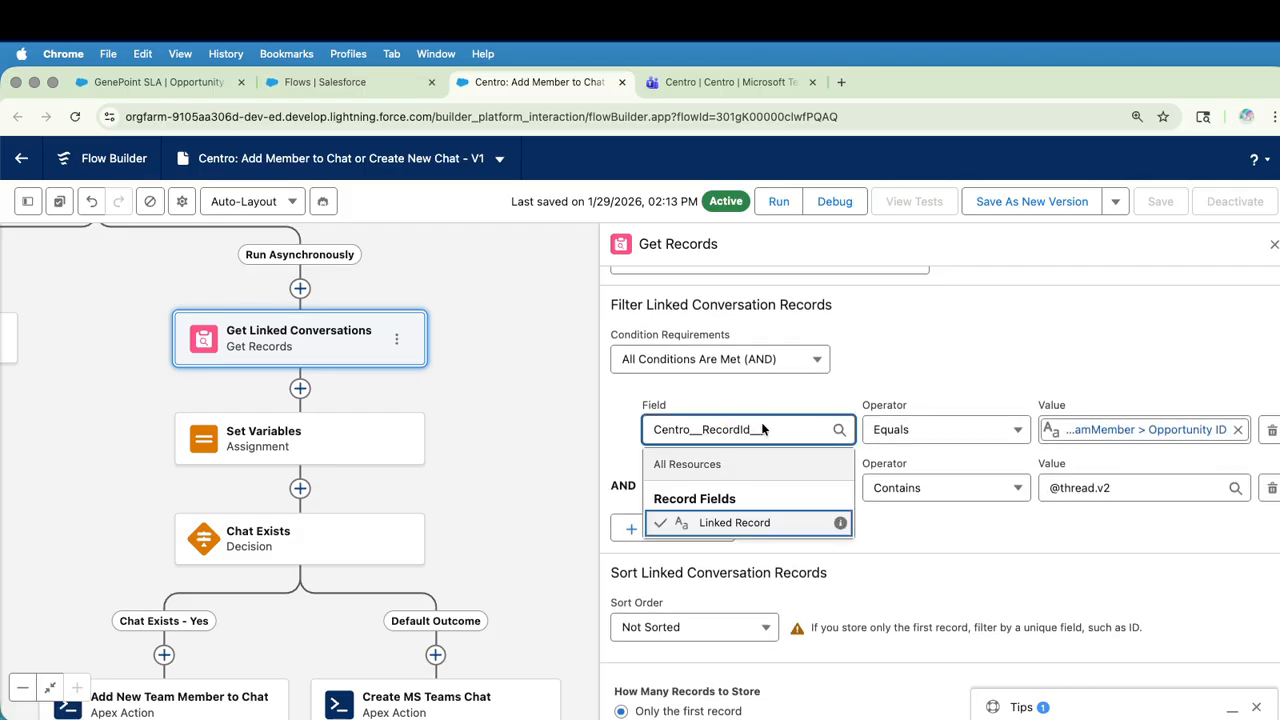
{"action": "left_click", "coordinate": [1122, 428]}
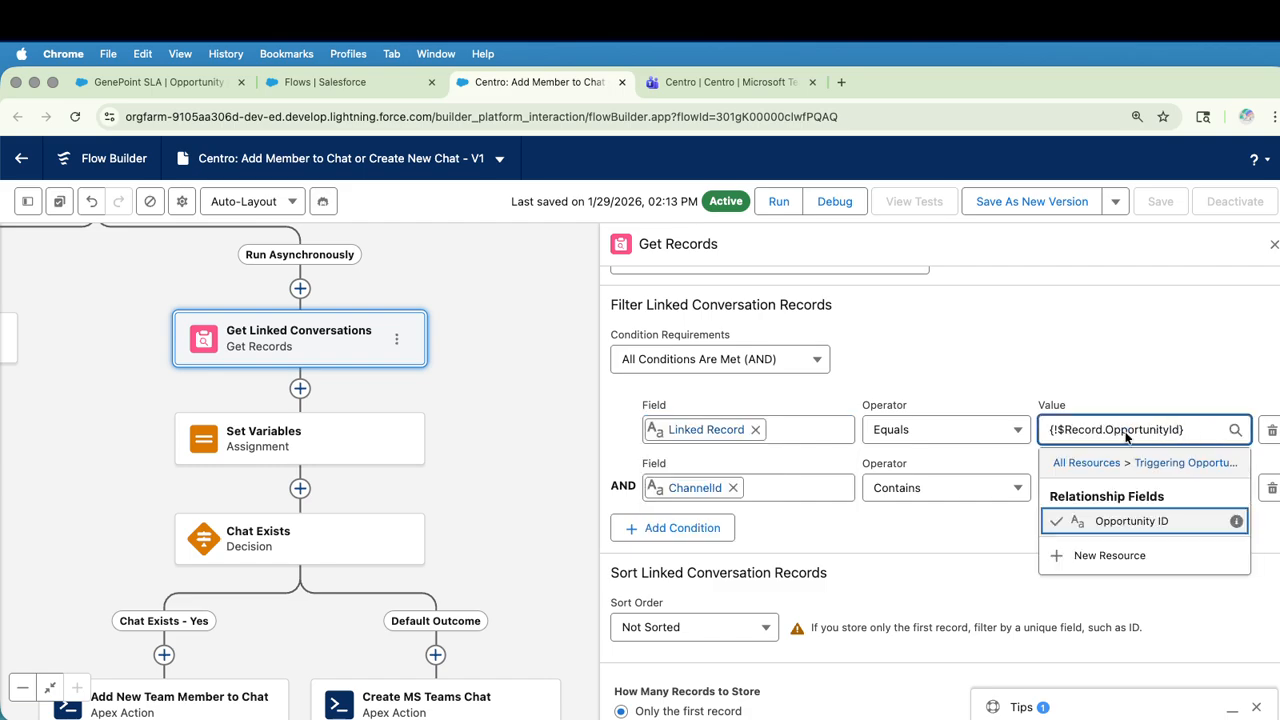
{"action": "left_click", "coordinate": [1123, 368]}
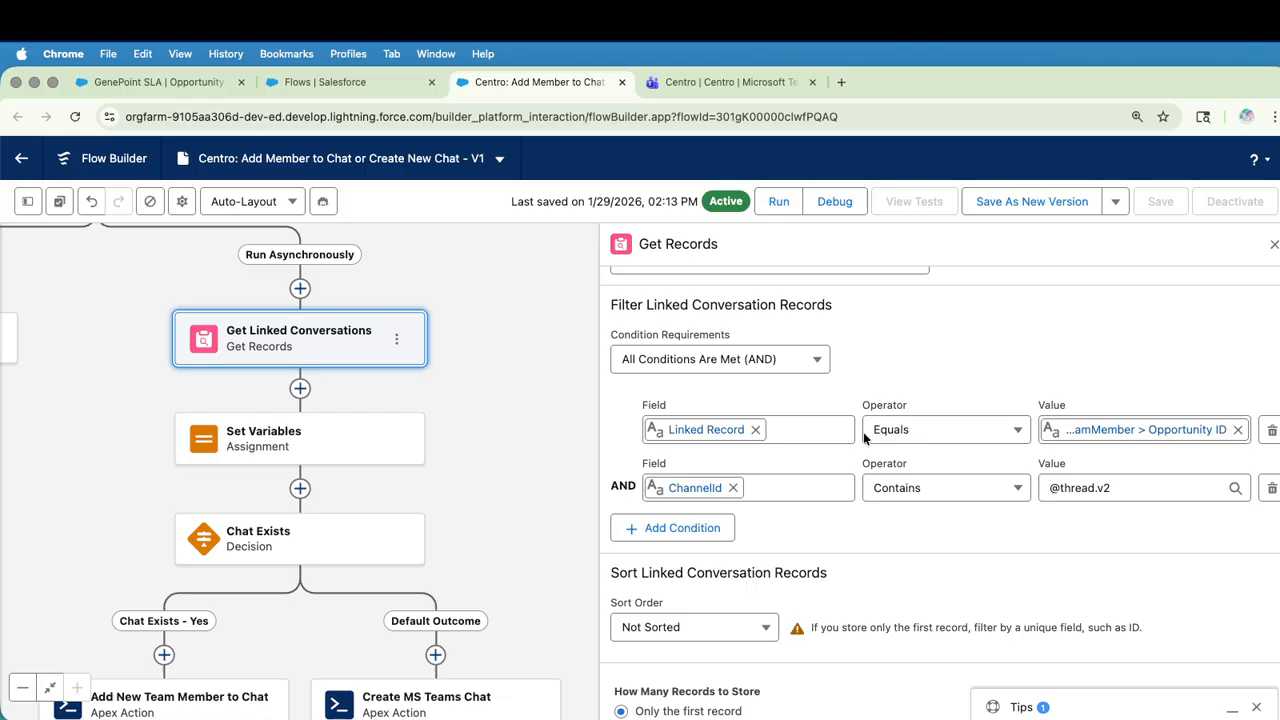
{"action": "left_click", "coordinate": [1127, 482]}
{"action": "triple_click", "coordinate": [1075, 488]}
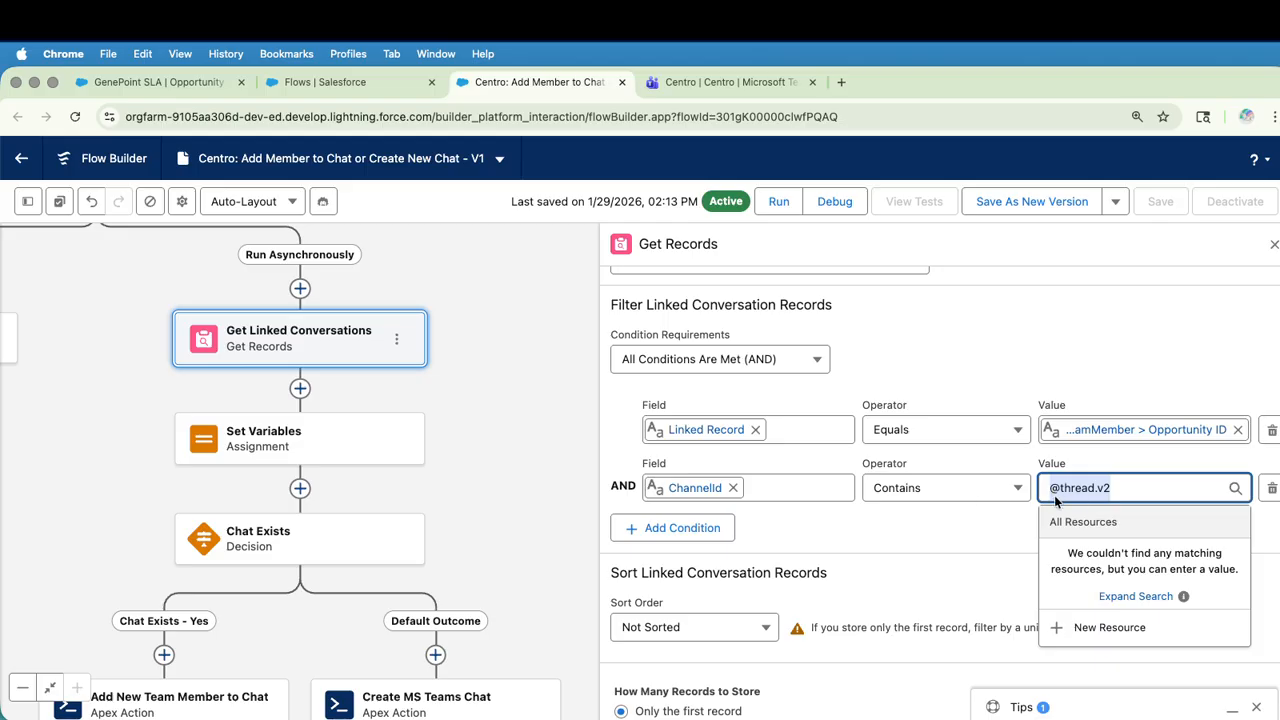
{"action": "left_click", "coordinate": [946, 530]}
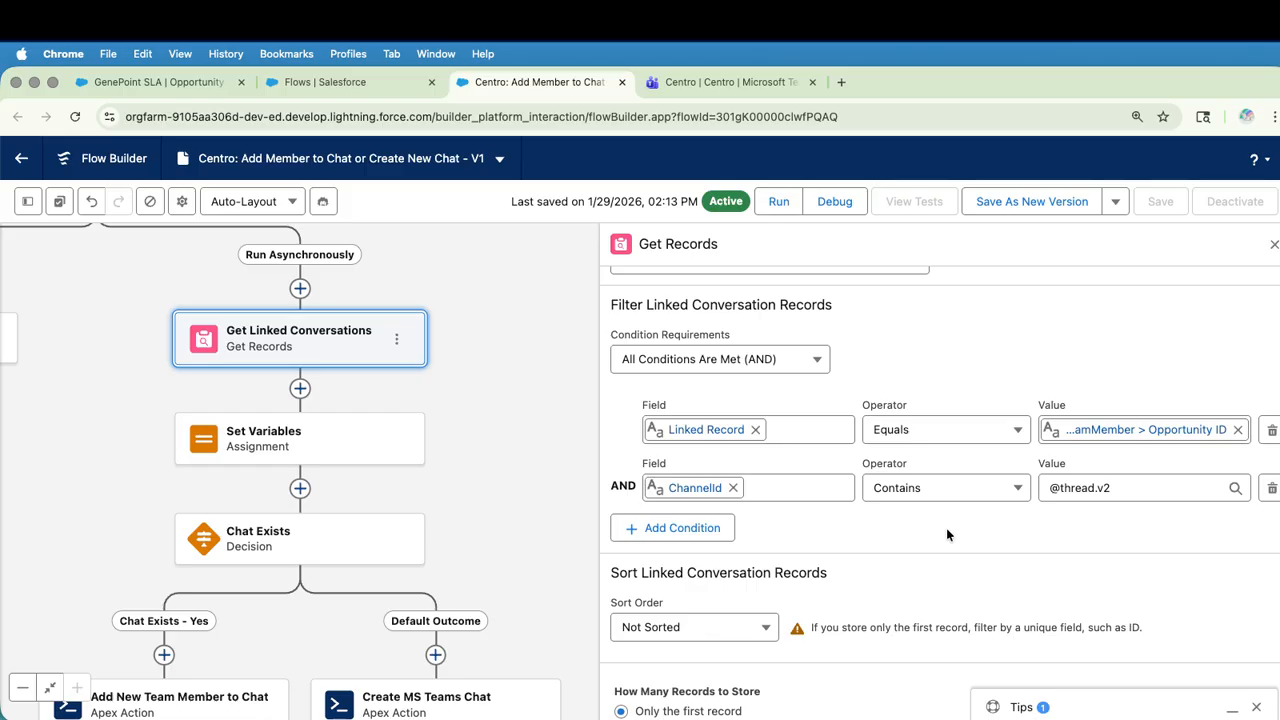
Review how many records Get Linked Conversations stores and which variable receives the Centro__ChannelId__c field.
{"action": "scroll", "coordinate": [946, 528], "scroll_direction": "down", "scroll_amount": 3}
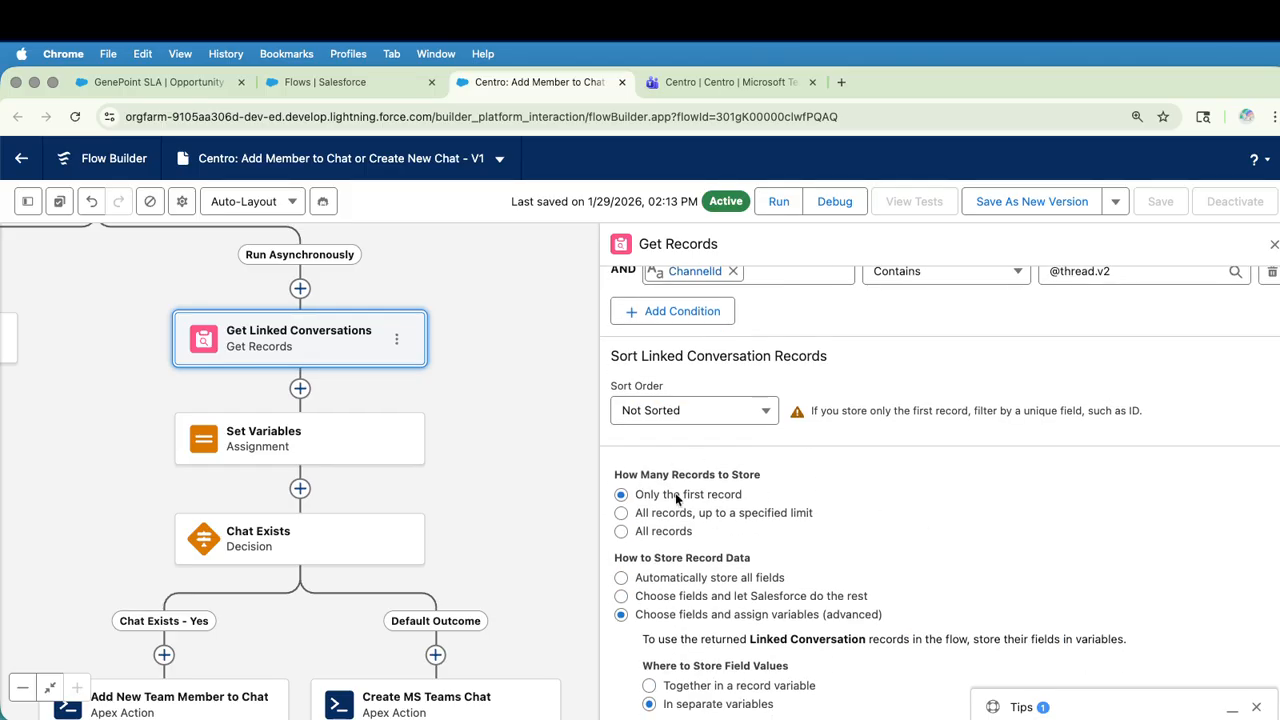
{"action": "scroll", "coordinate": [790, 609], "scroll_direction": "down", "scroll_amount": 2}
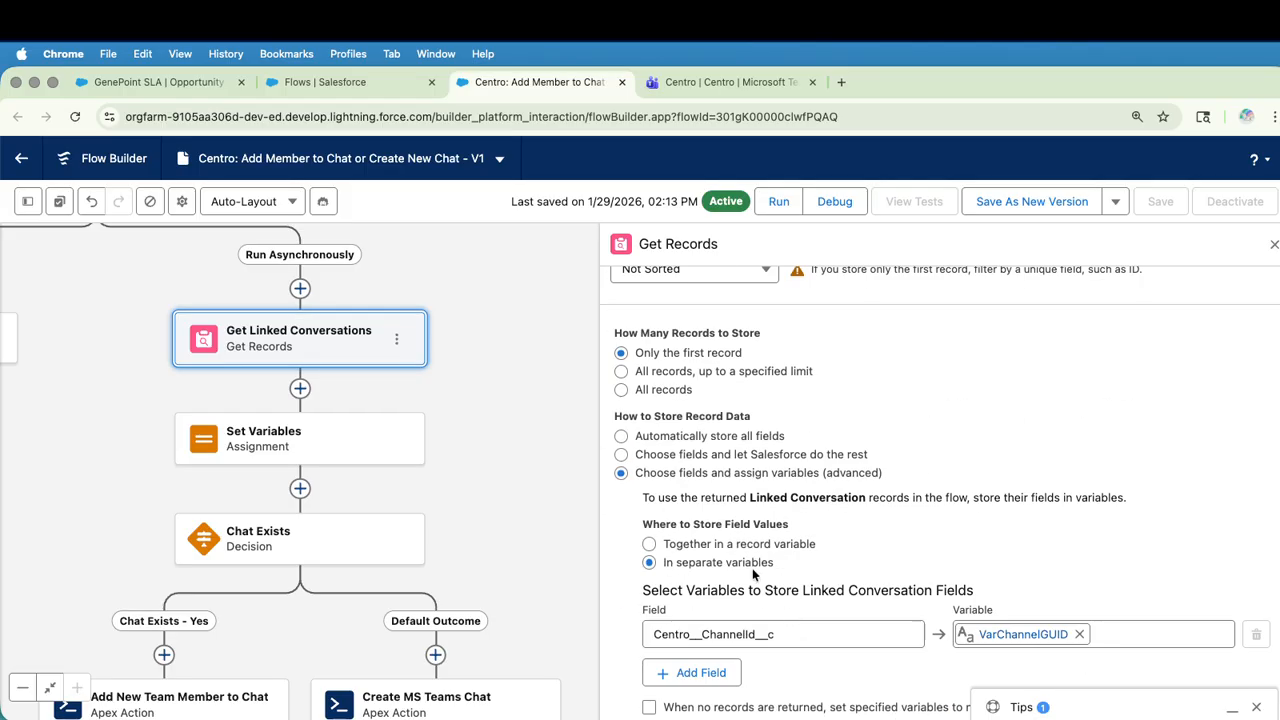
{"action": "left_click_drag", "start_coordinate": [788, 633], "coordinate": [650, 633]}
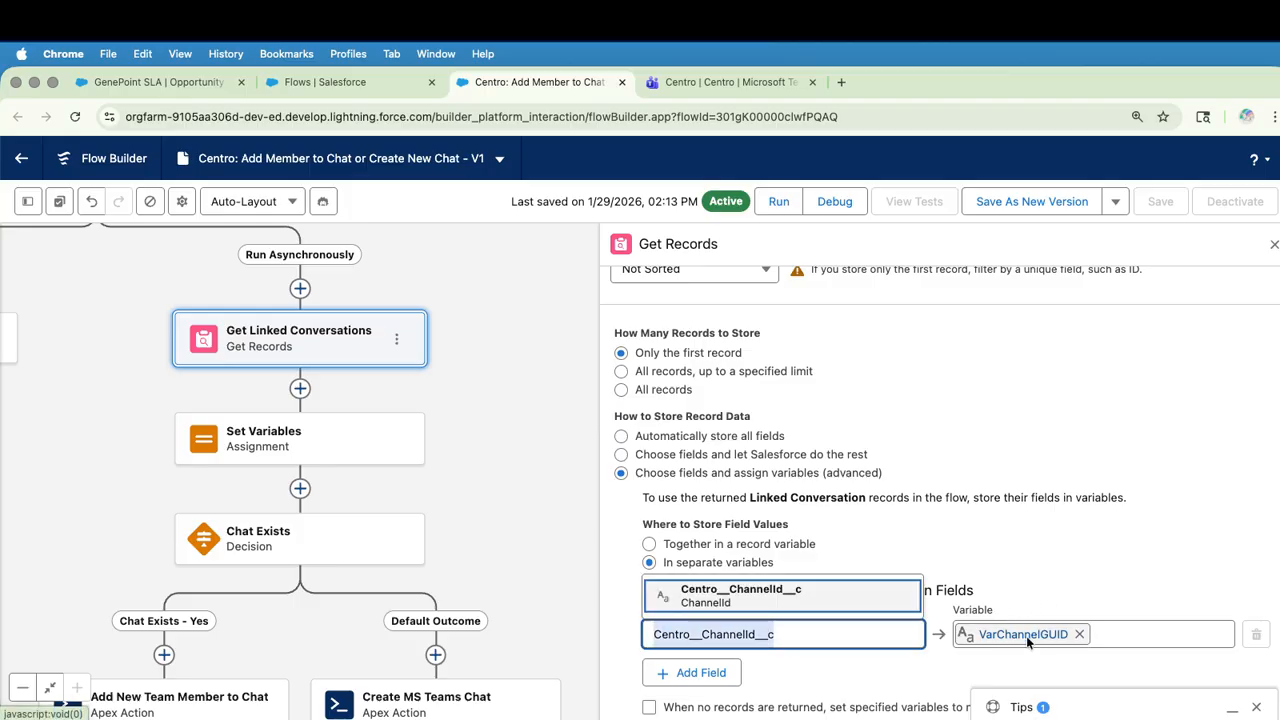
{"action": "left_click", "coordinate": [1100, 545]}
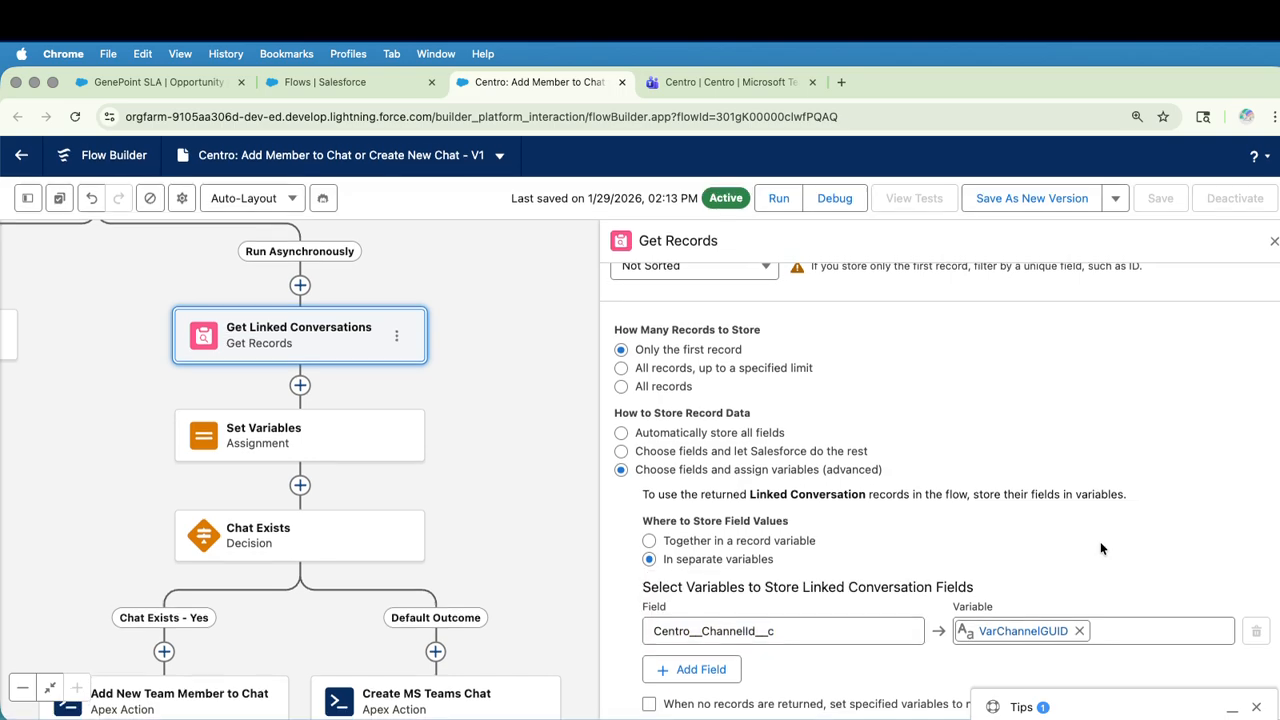
Open the Set Variables assignment and examine the variable, operator and value used for the VarOpptyId row.
{"action": "left_click", "coordinate": [333, 437]}
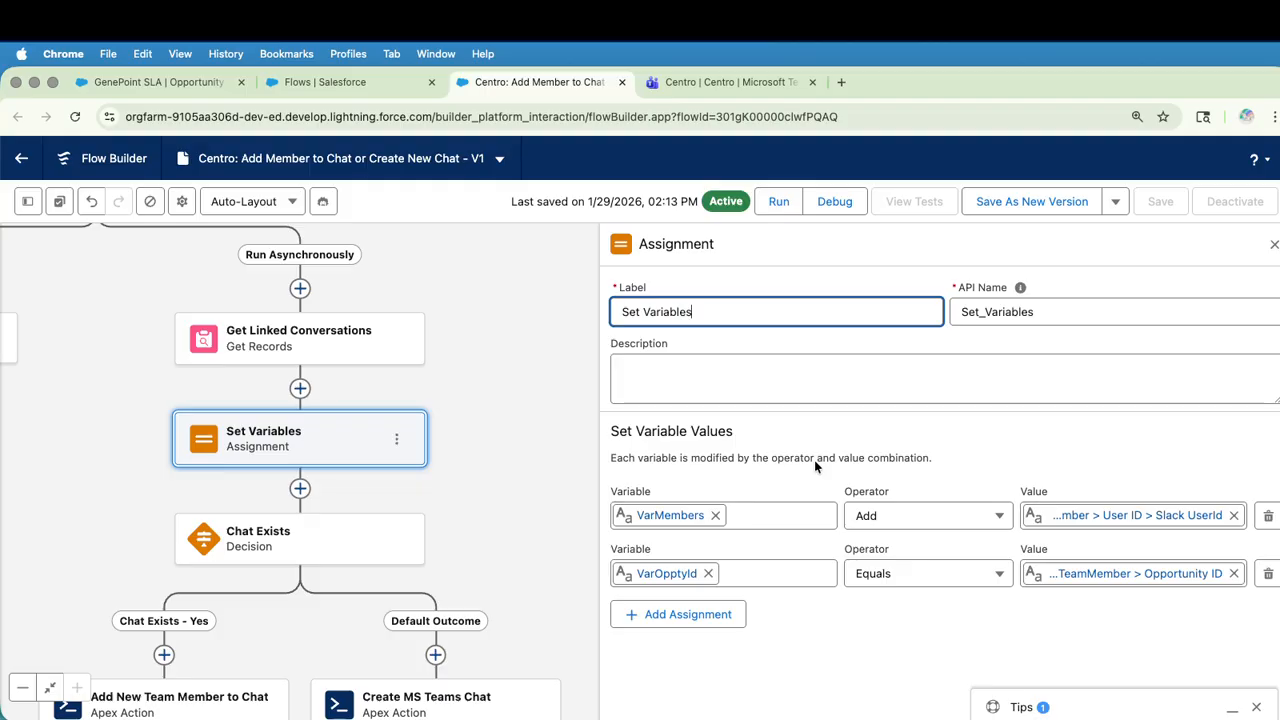
{"action": "left_click", "coordinate": [655, 578]}
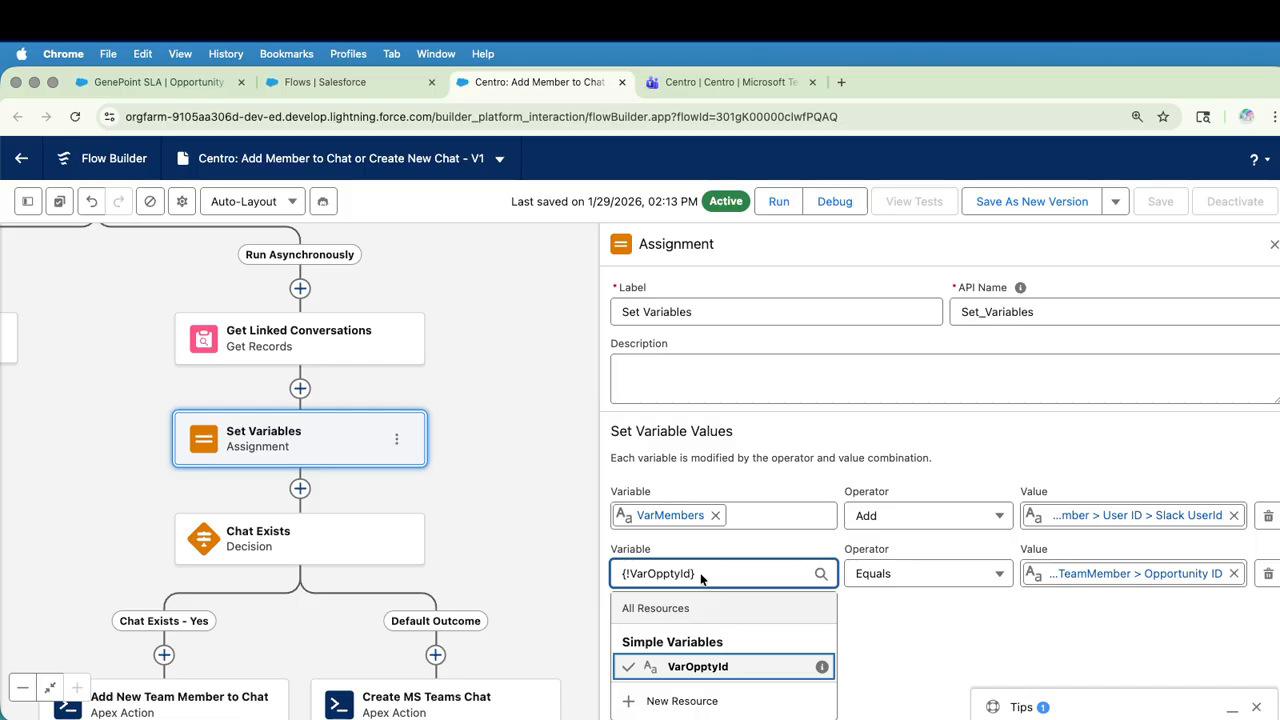
{"action": "left_click_drag", "start_coordinate": [701, 578], "coordinate": [616, 576]}
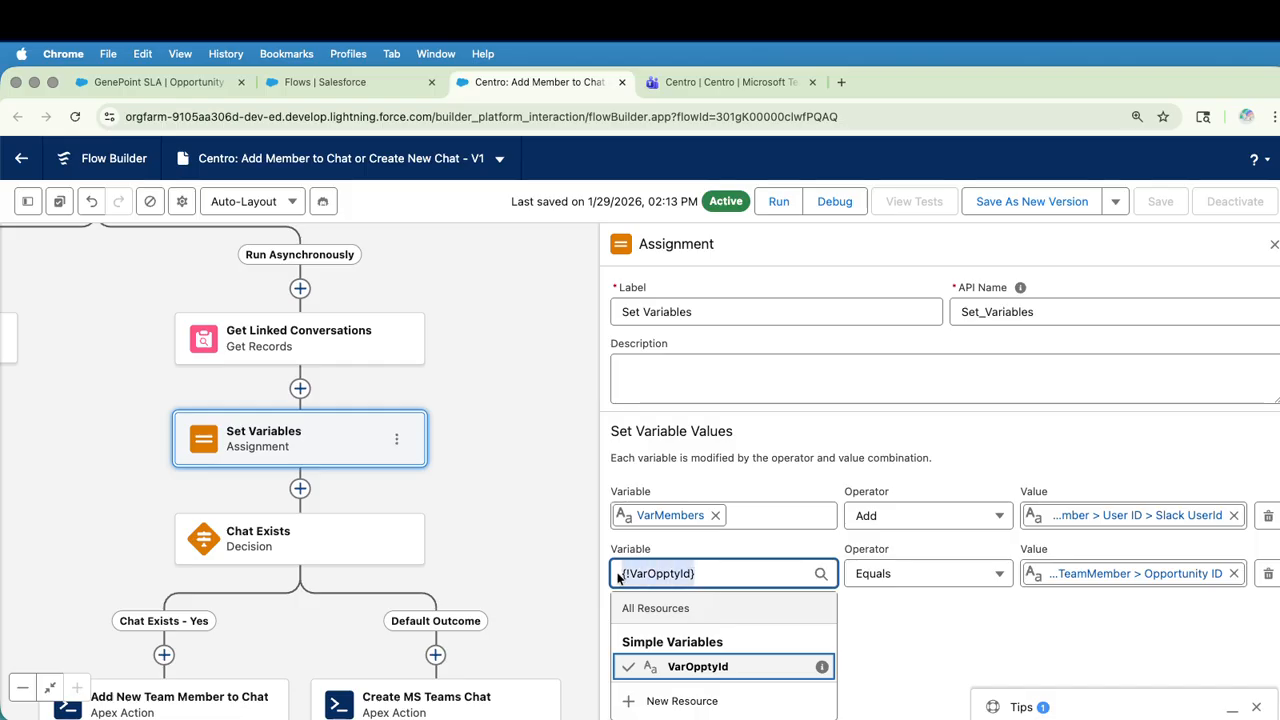
{"action": "left_click", "coordinate": [1143, 570]}
{"action": "left_click", "coordinate": [1150, 551]}
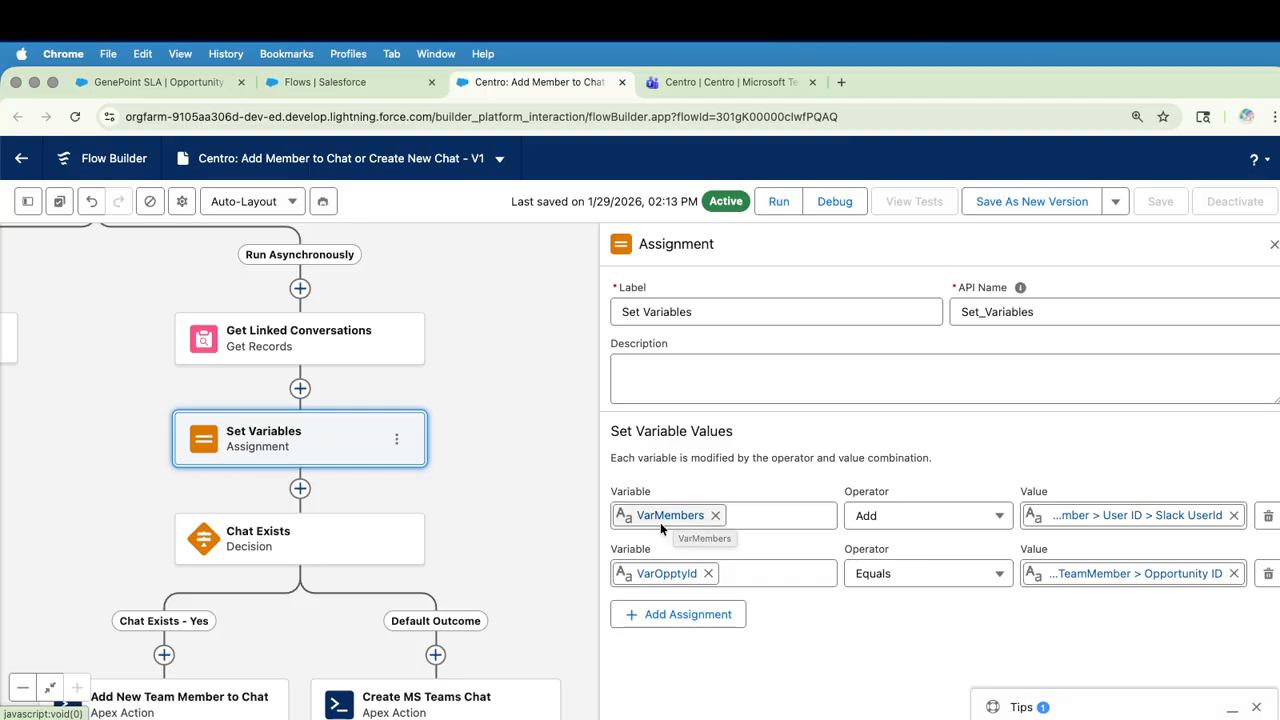
Check the data type and collection setting of the VarMembers variable, leaving its definition unchanged.
{"action": "left_click", "coordinate": [30, 202]}
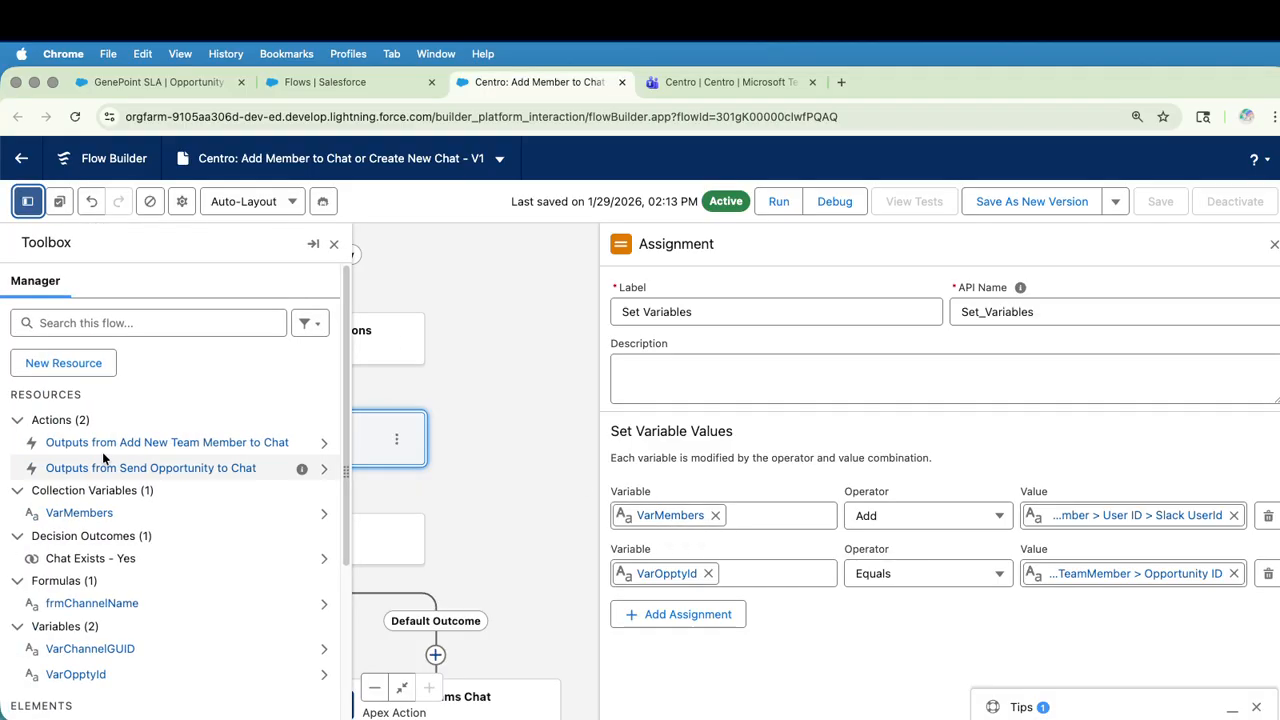
{"action": "left_click", "coordinate": [83, 513]}
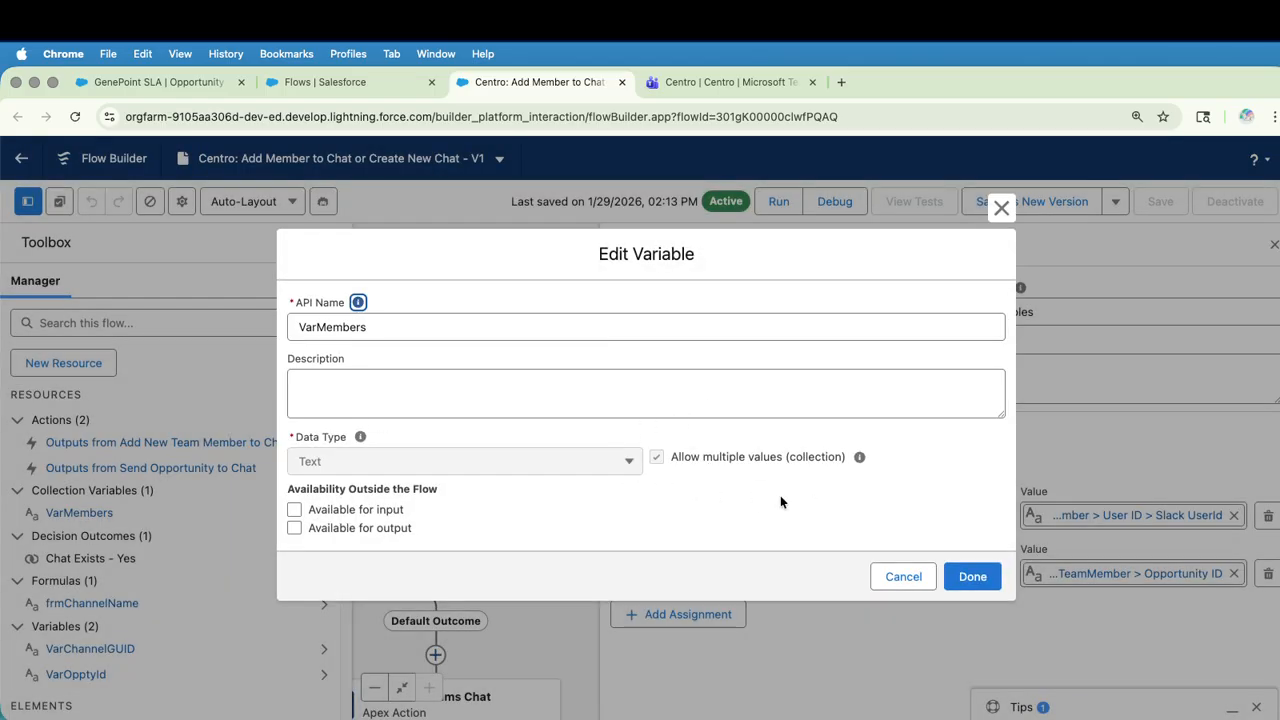
{"action": "left_click", "coordinate": [1001, 207]}
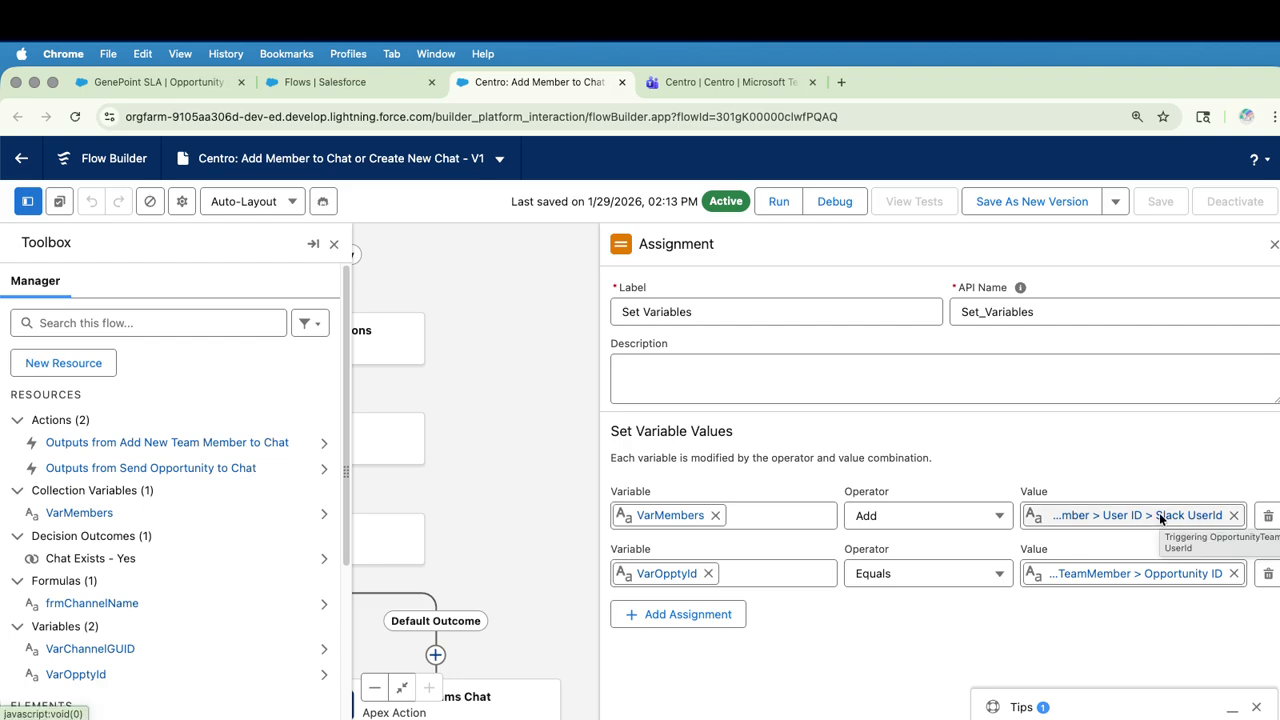
{"action": "left_click", "coordinate": [334, 244]}
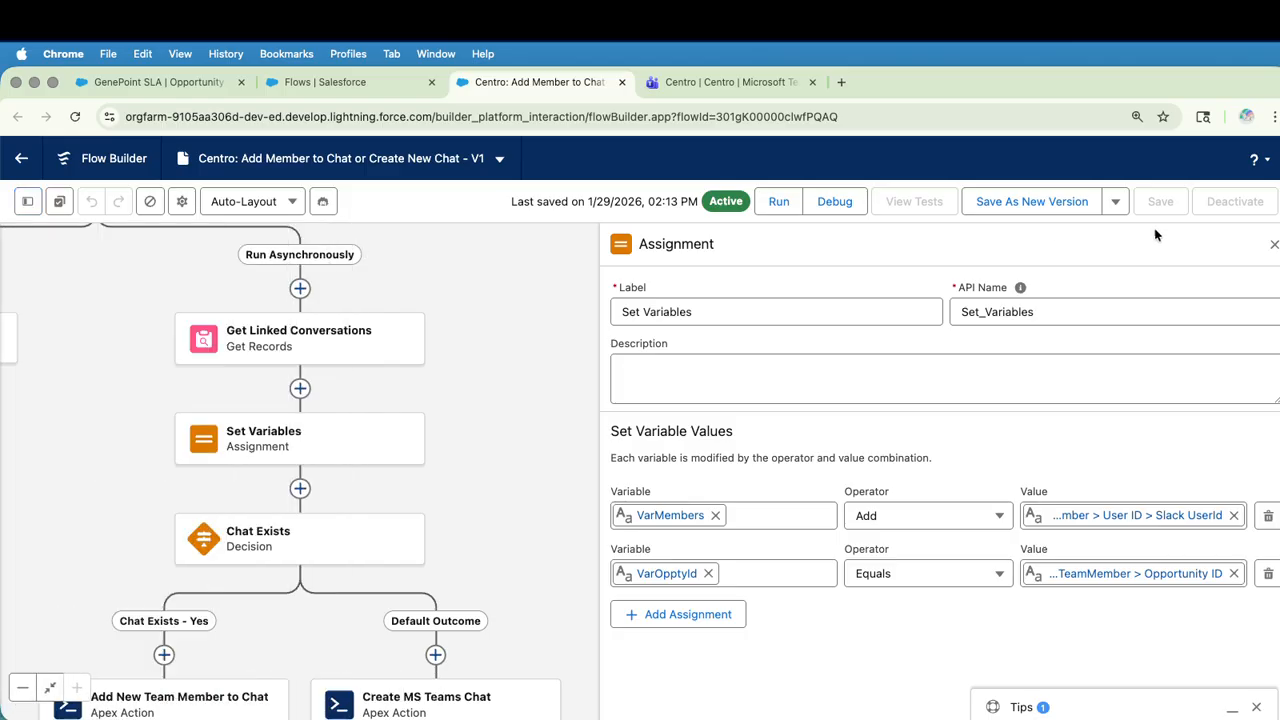
Open the Chat Exists decision and review the condition for its Chat Exists - Yes outcome.
{"action": "left_click_drag", "start_coordinate": [491, 568], "coordinate": [525, 363]}
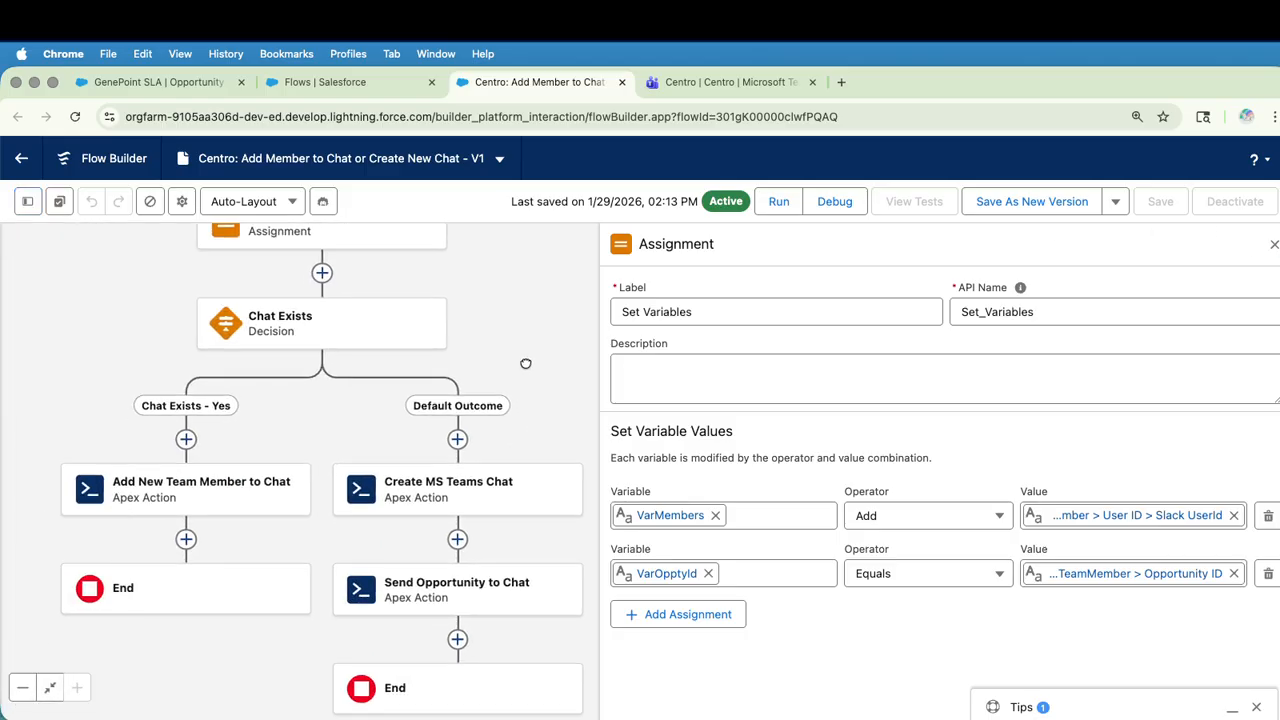
{"action": "left_click", "coordinate": [395, 328]}
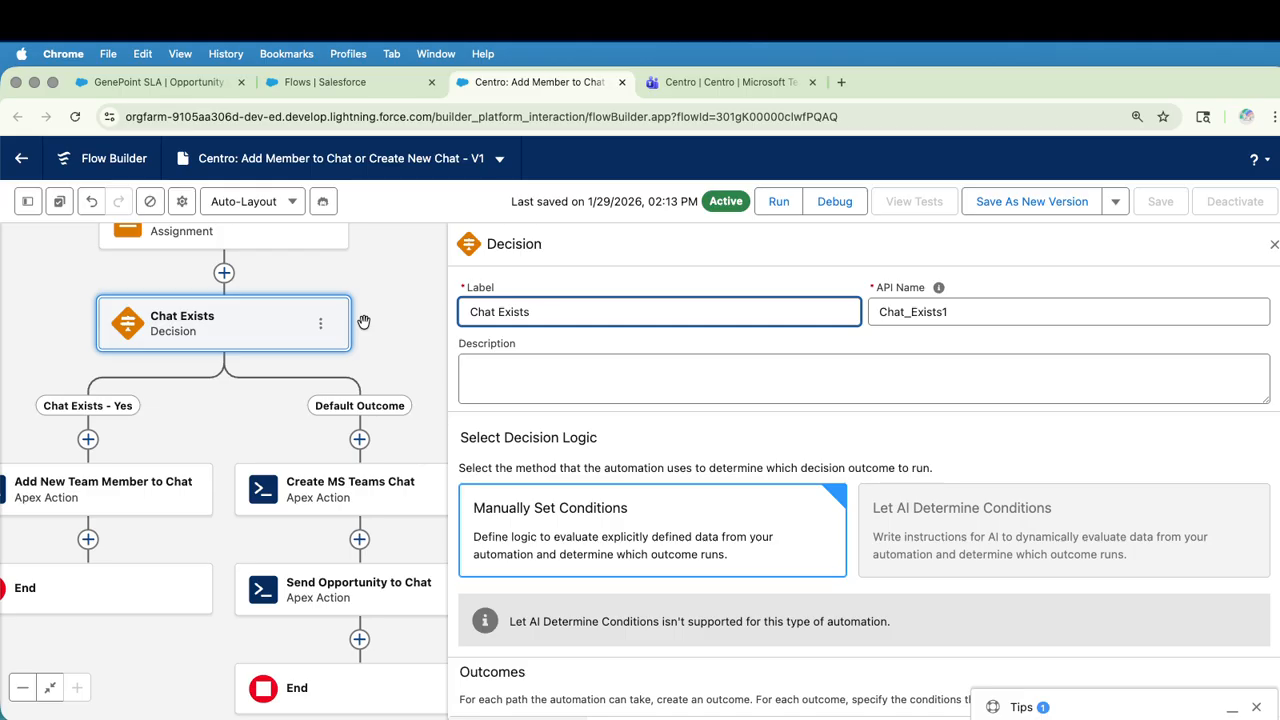
{"action": "scroll", "coordinate": [884, 530], "scroll_direction": "down", "scroll_amount": 3}
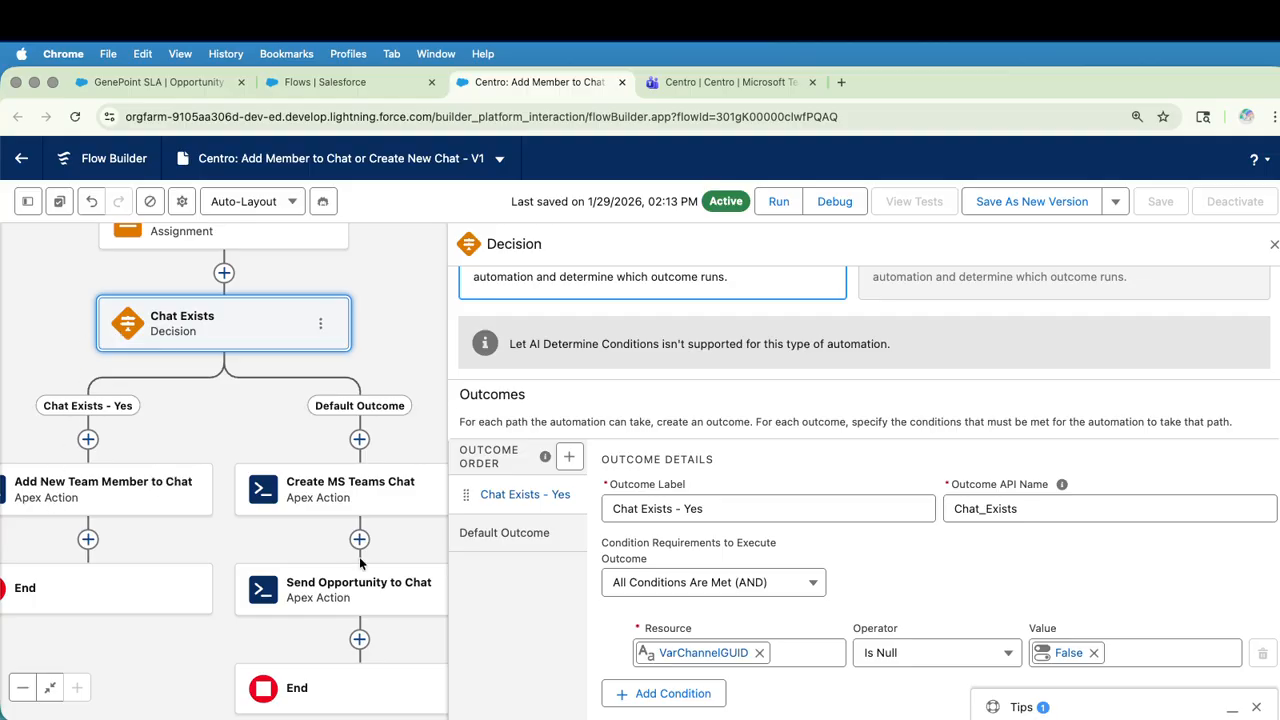
Open the Add New Team Member to Chat action and review its channel and user ID input values.
{"action": "left_click", "coordinate": [100, 485]}
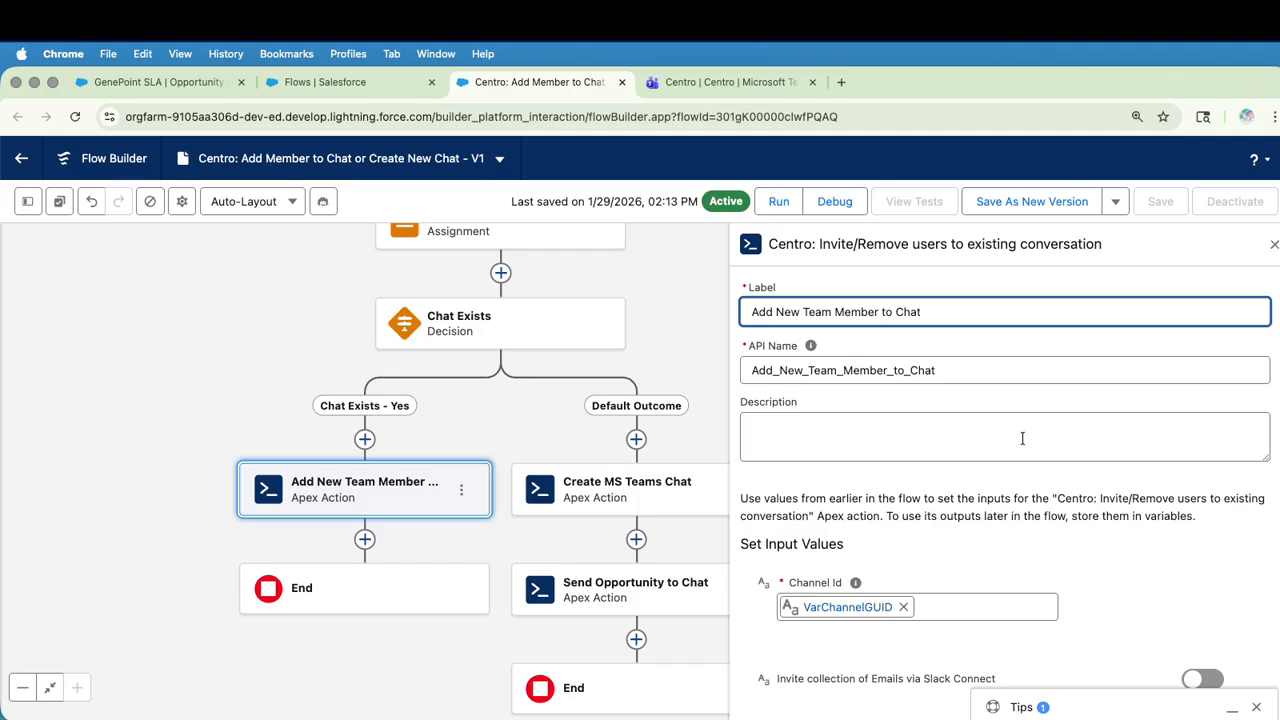
{"action": "scroll", "coordinate": [1022, 440], "scroll_direction": "down", "scroll_amount": 3}
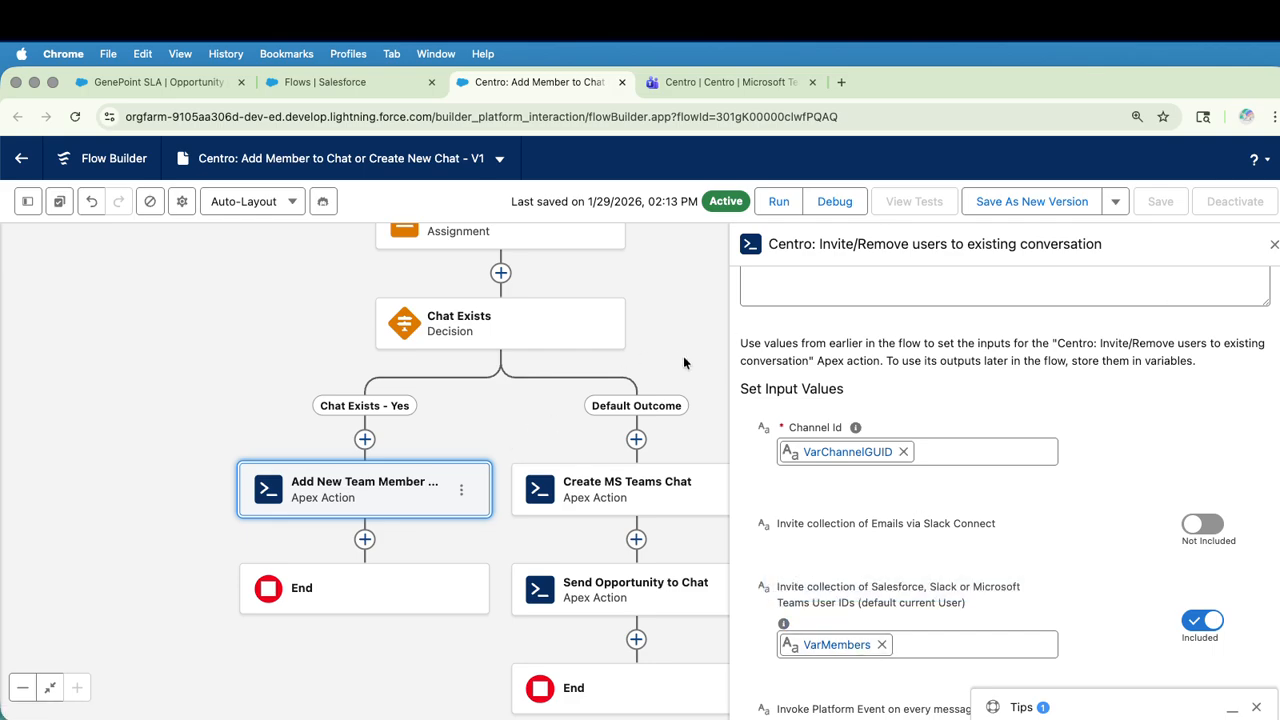
Open the Create MS Teams Chat action on the Default Outcome path and review its input values.
{"action": "scroll", "coordinate": [684, 362], "scroll_direction": "right", "scroll_amount": 5}
{"action": "scroll", "coordinate": [684, 362], "scroll_direction": "down", "scroll_amount": 2}
{"action": "left_click", "coordinate": [372, 407]}
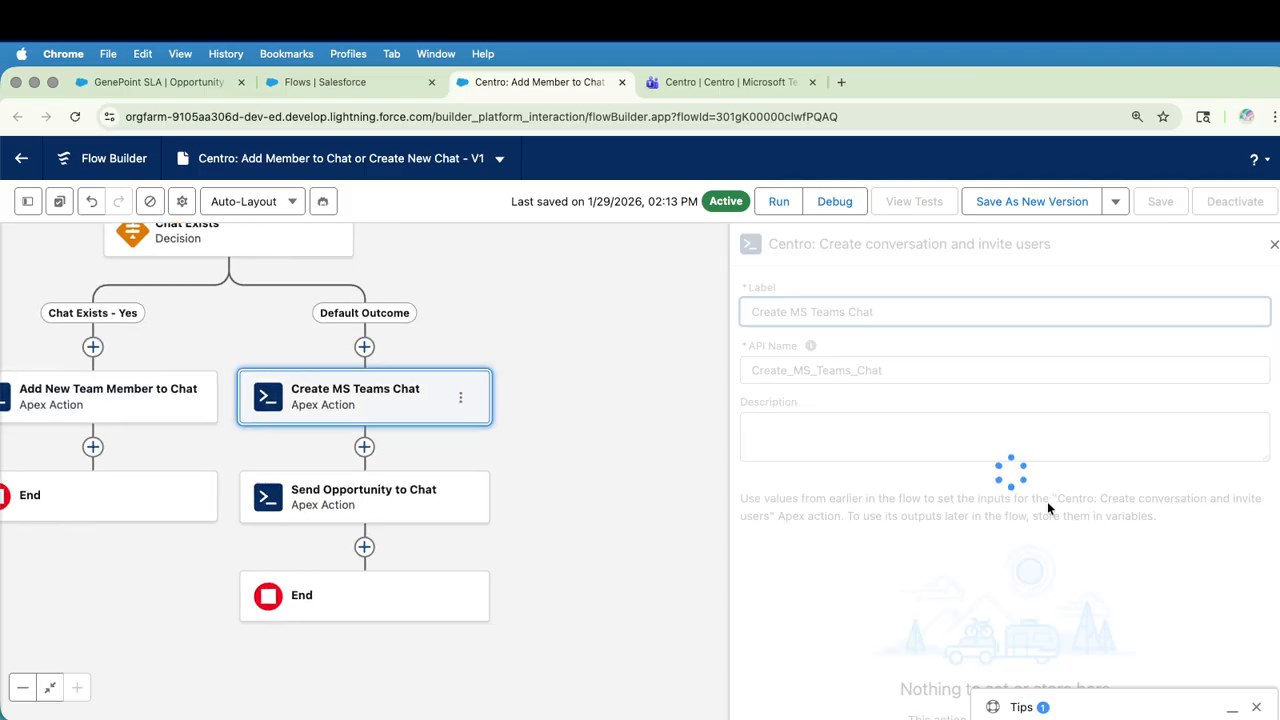
{"action": "scroll", "coordinate": [1000, 555], "scroll_direction": "down", "scroll_amount": 3}
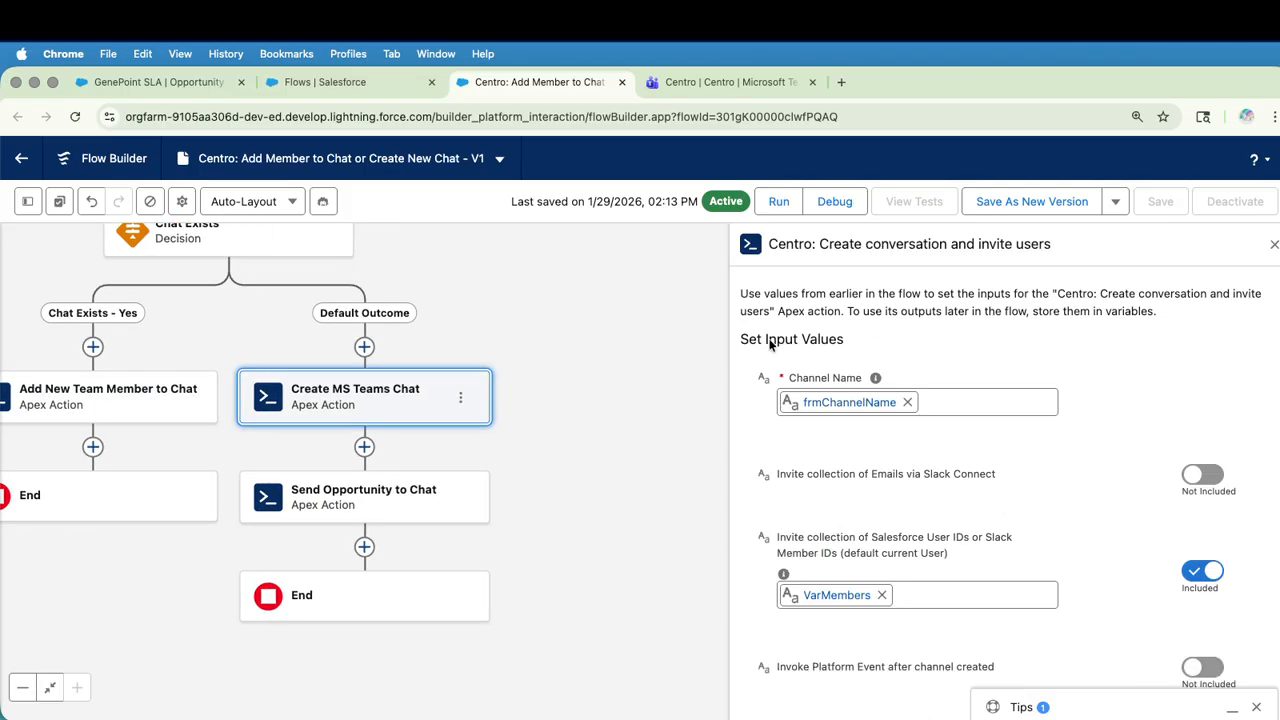
Inspect the frmChannelName formula that builds the chat name, and close it without changes.
{"action": "left_click", "coordinate": [27, 201]}
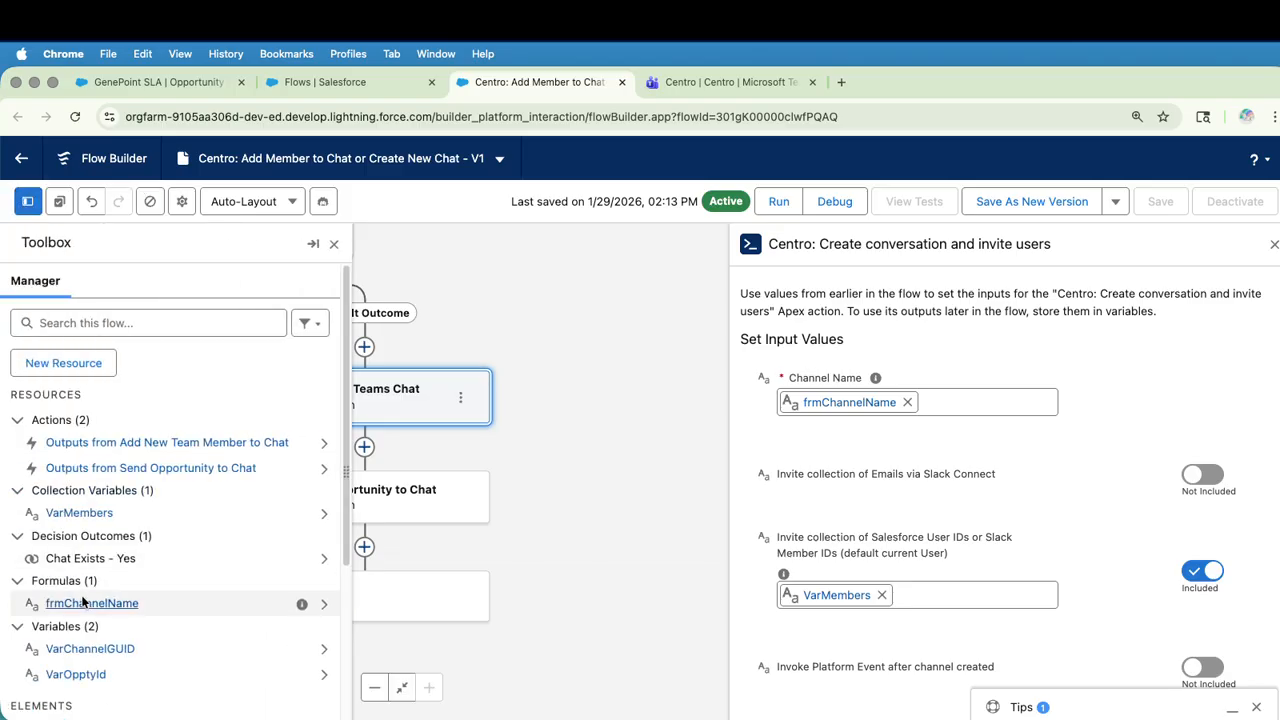
{"action": "left_click", "coordinate": [88, 603]}
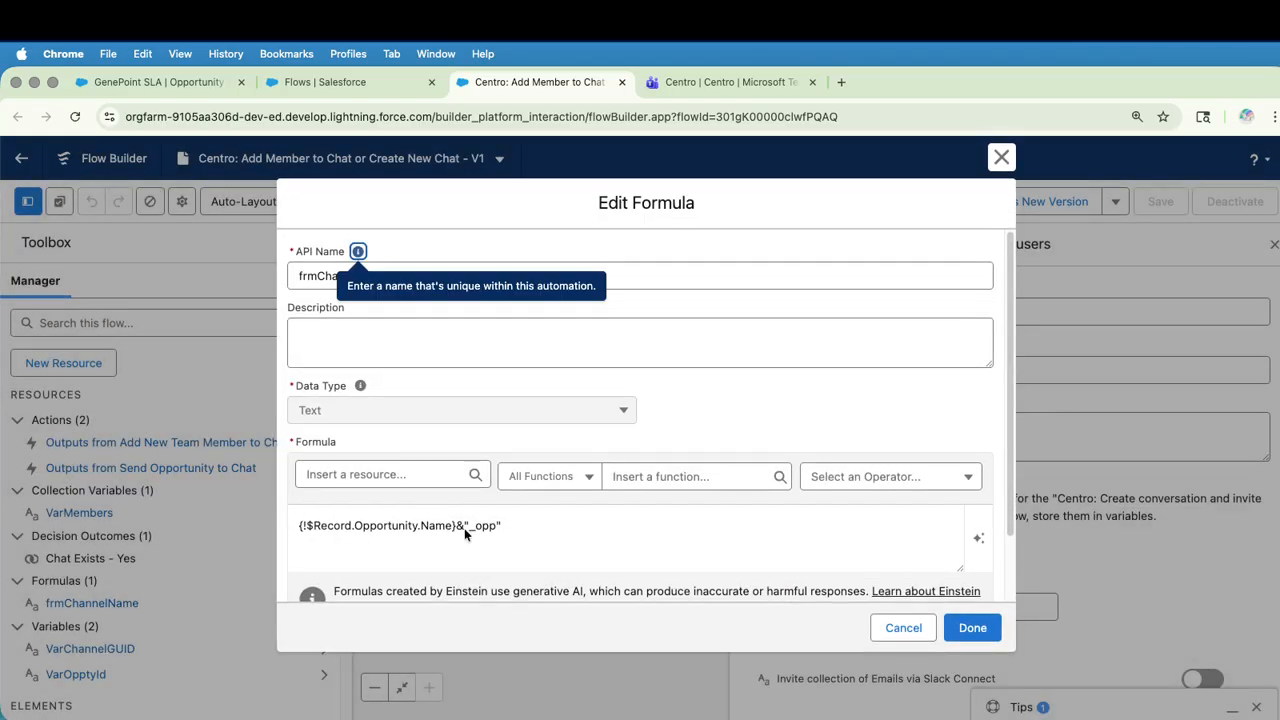
{"action": "left_click", "coordinate": [1001, 158]}
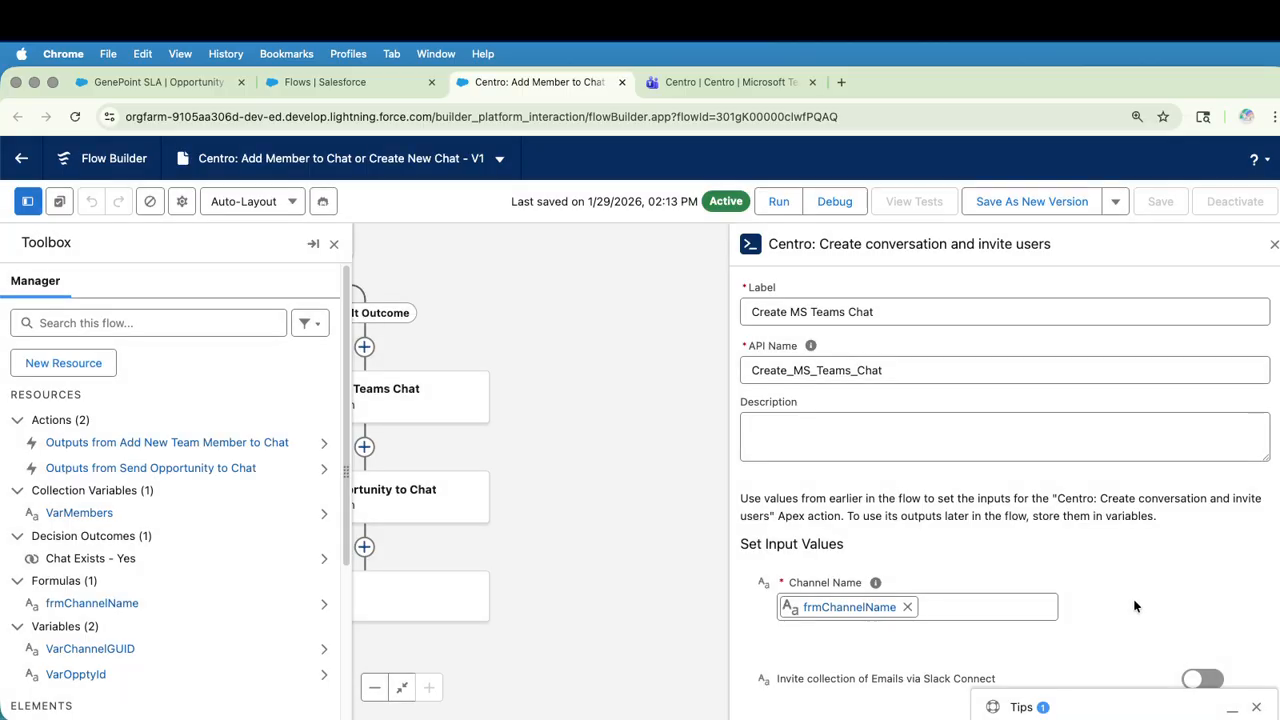
Check which member collection the Create MS Teams Chat action invites to the new conversation.
{"action": "left_click_drag", "start_coordinate": [1137, 606], "coordinate": [1121, 455]}
{"action": "left_click", "coordinate": [1104, 618]}
{"action": "scroll", "coordinate": [1104, 618], "scroll_direction": "down", "scroll_amount": 3}
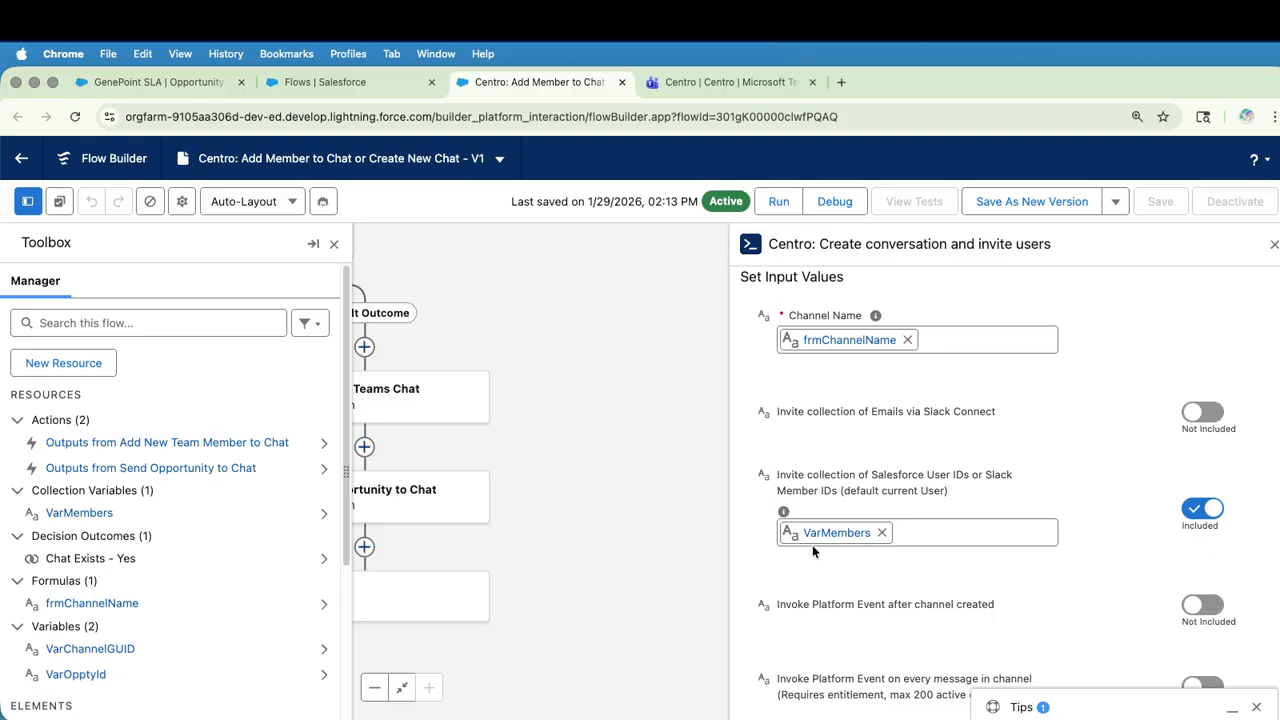
Reopen the Create MS Teams Chat action and check which variable stores its Channel ID output.
{"action": "left_click_drag", "start_coordinate": [582, 517], "coordinate": [658, 467]}
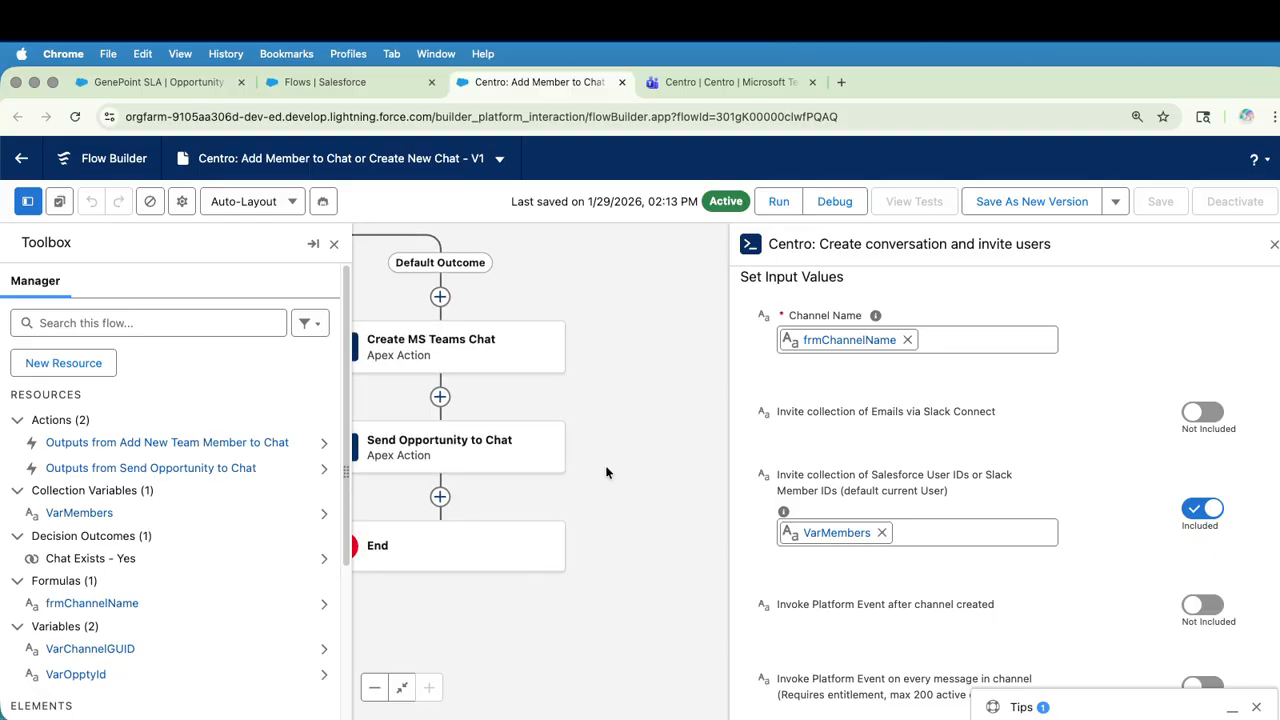
{"action": "left_click", "coordinate": [455, 452]}
{"action": "left_click", "coordinate": [580, 346]}
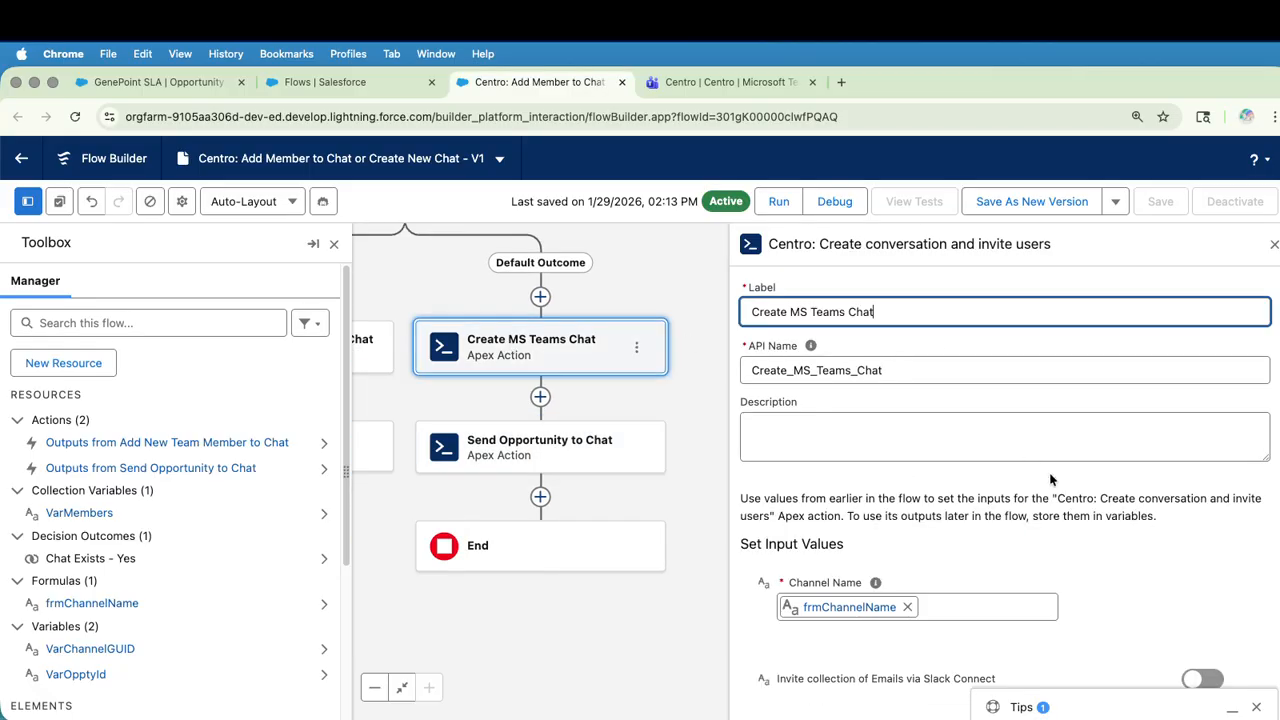
{"action": "scroll", "coordinate": [1050, 480], "scroll_direction": "down", "scroll_amount": 10}
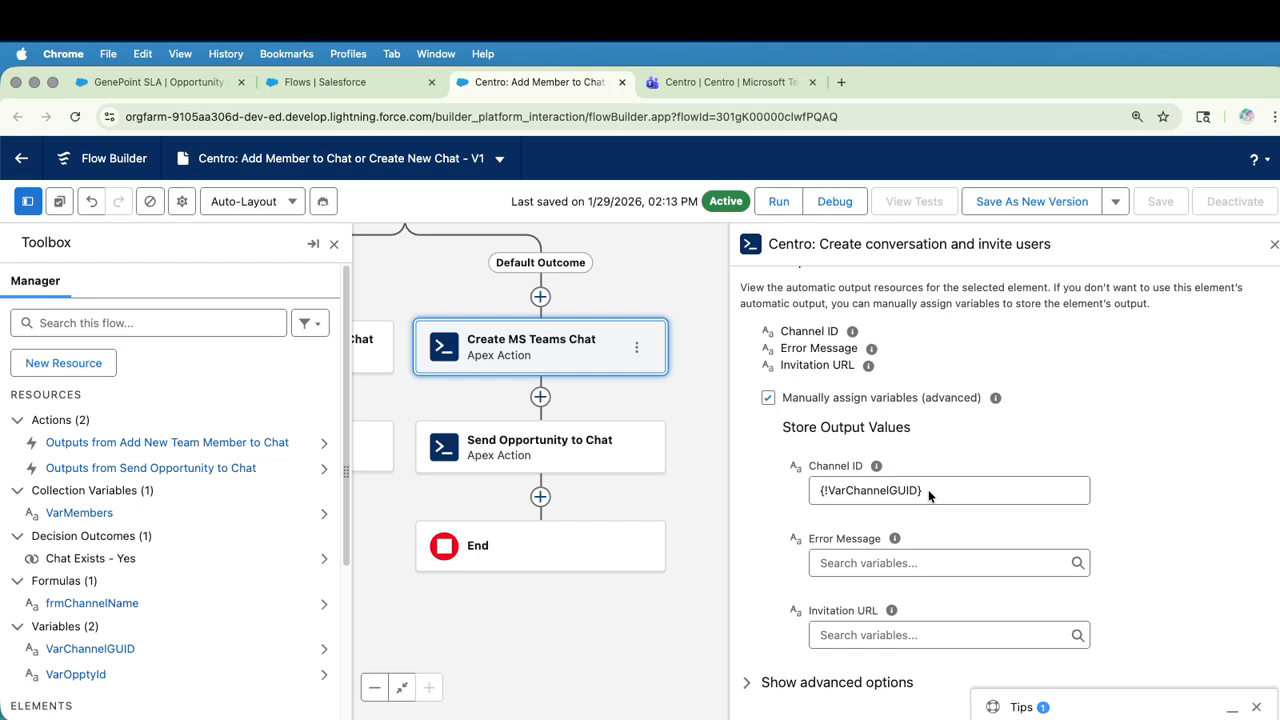
Open the Send Opportunity to Chat action and review its channel variable and custom message.
{"action": "left_click", "coordinate": [552, 441]}
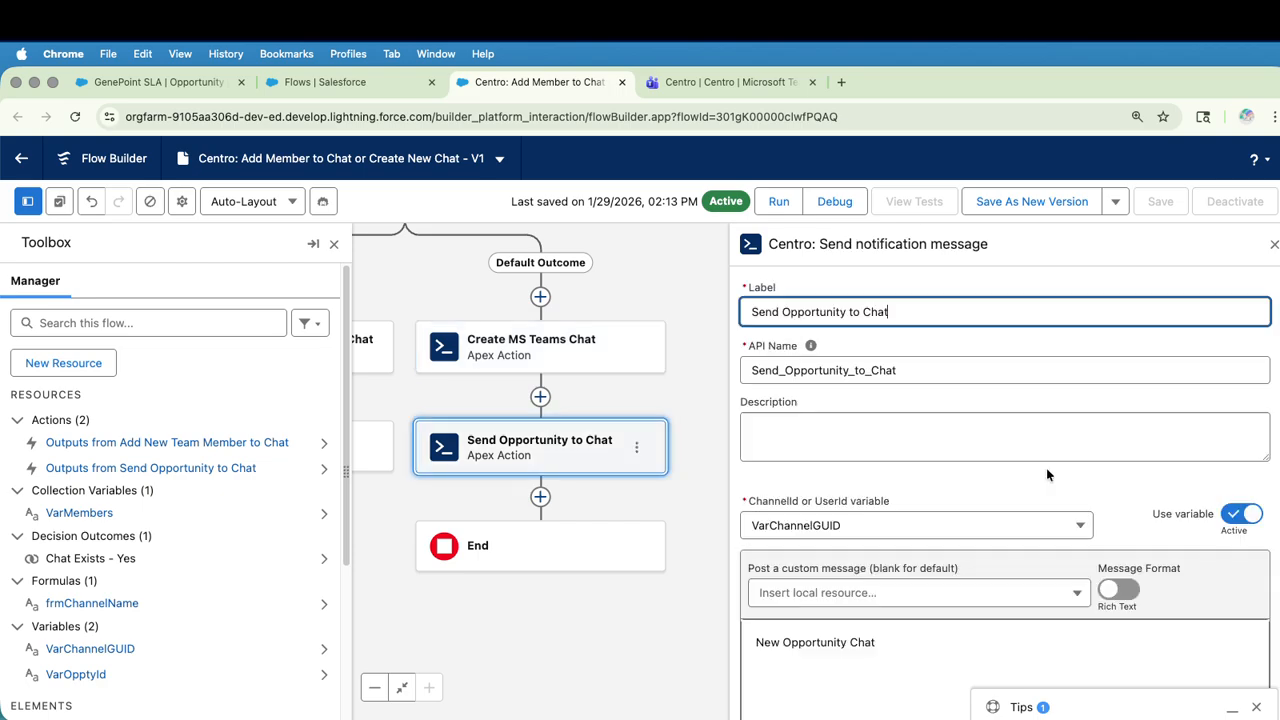
{"action": "scroll", "coordinate": [907, 498], "scroll_direction": "down", "scroll_amount": 3}
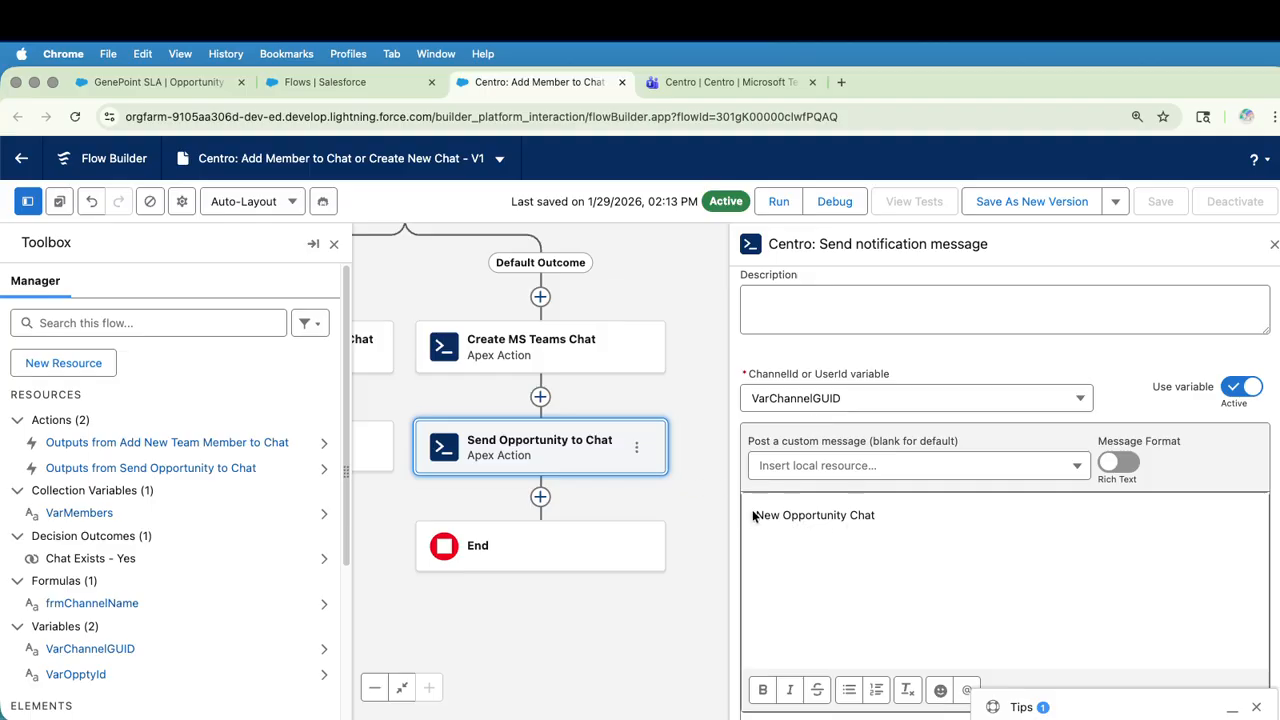
{"action": "left_click", "coordinate": [934, 511]}
Expand the Attach a Record settings of Send Opportunity to Chat and review the record details and channel linking options.
{"action": "scroll", "coordinate": [934, 511], "scroll_direction": "down", "scroll_amount": 3}
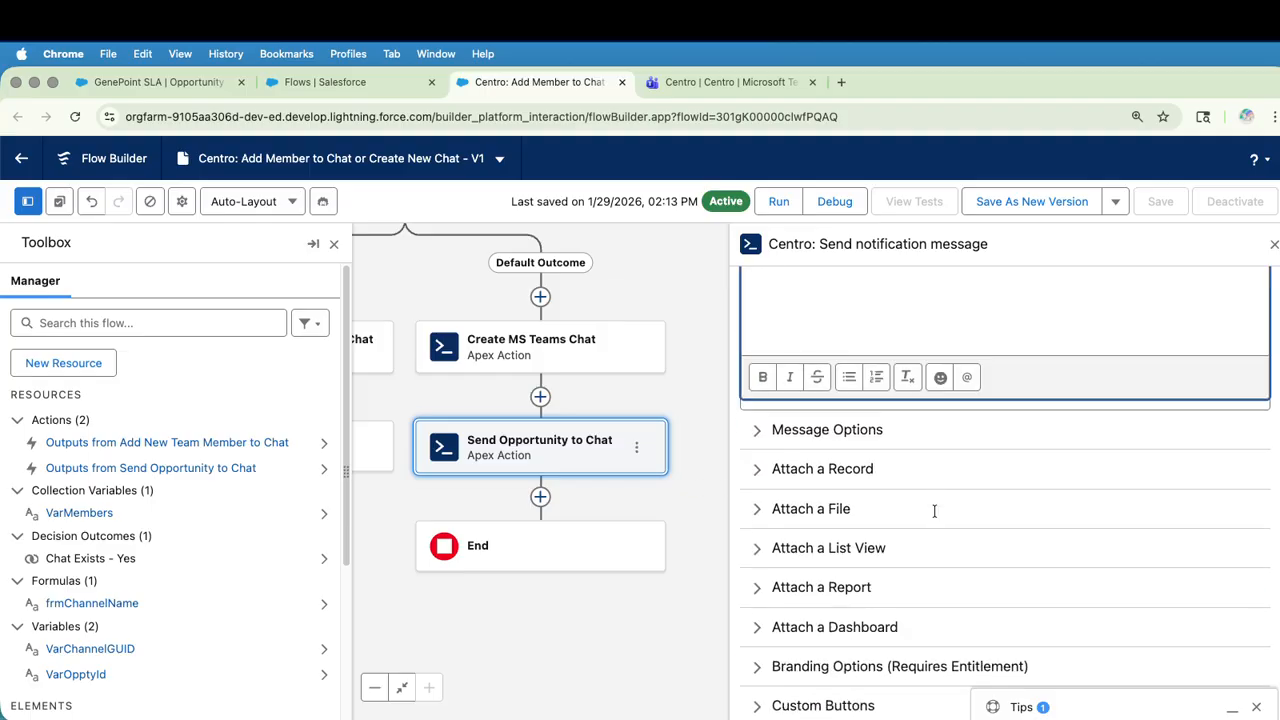
{"action": "left_click", "coordinate": [851, 469]}
{"action": "scroll", "coordinate": [850, 483], "scroll_direction": "down", "scroll_amount": 2}
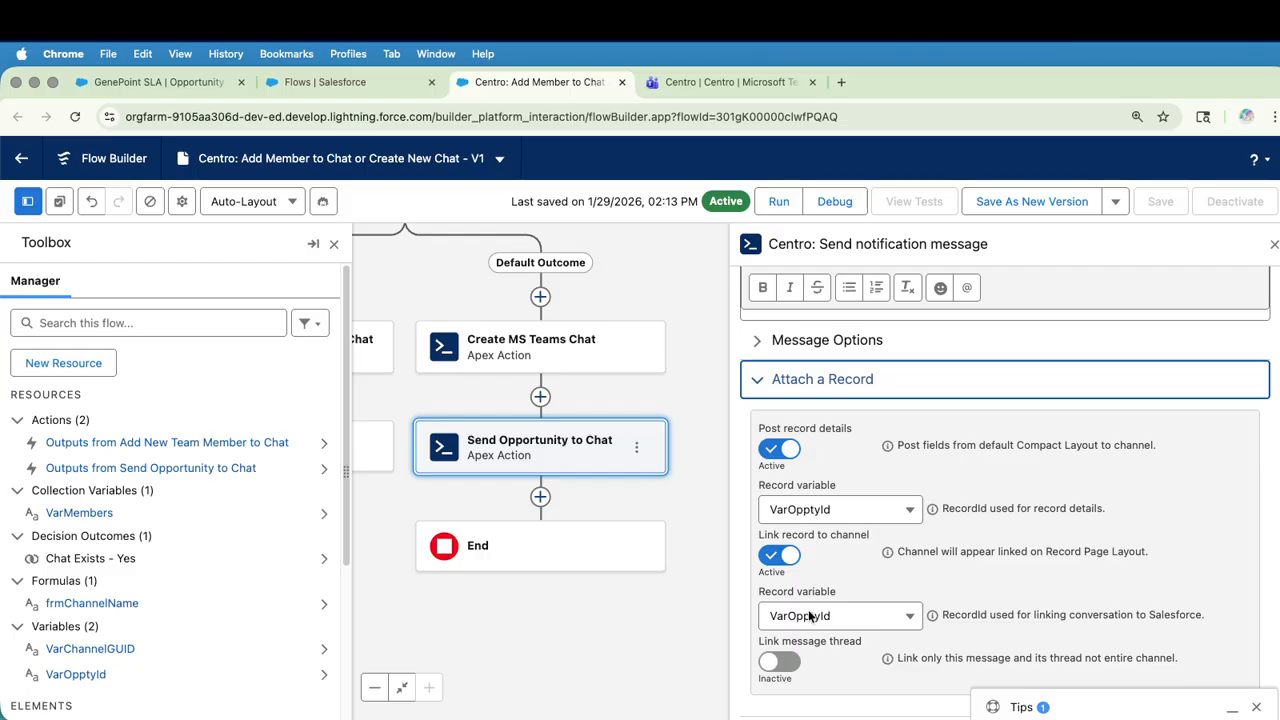
{"action": "scroll", "coordinate": [808, 616], "scroll_direction": "down", "scroll_amount": 5}
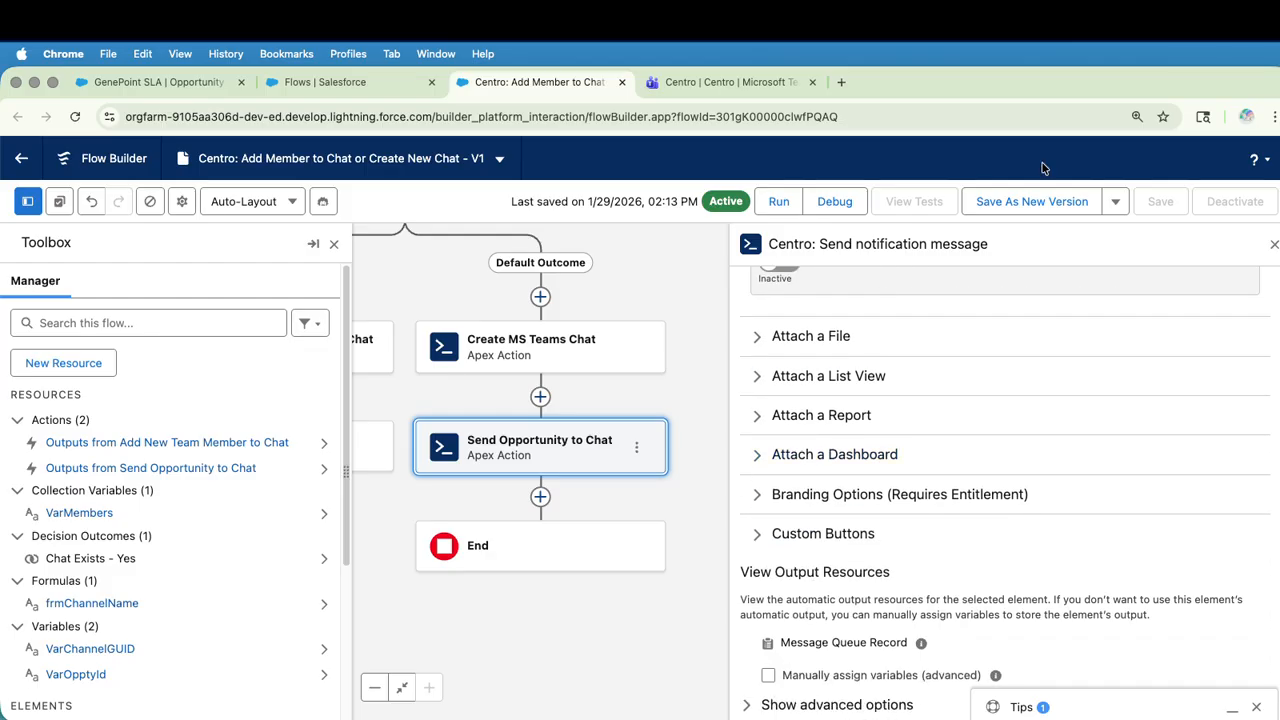
Close the resource list and the action's properties, and review the whole flow from its start element.
{"action": "left_click", "coordinate": [335, 244]}
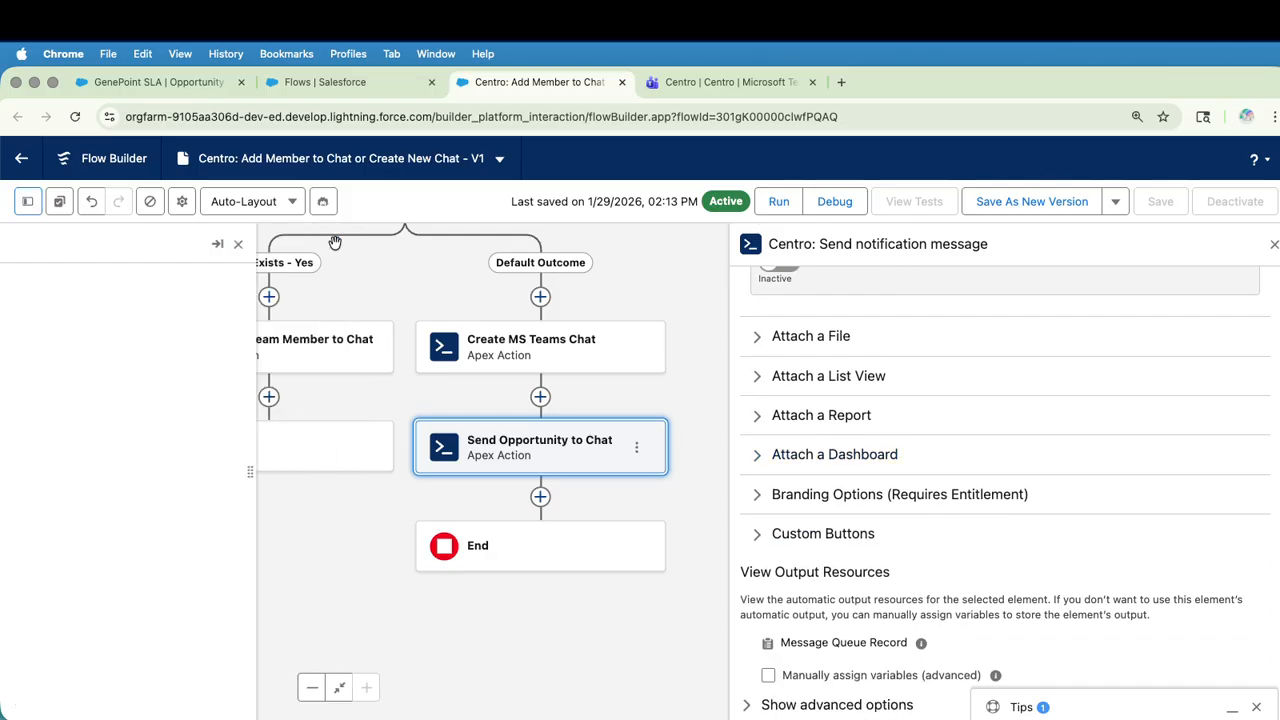
{"action": "left_click", "coordinate": [1274, 244]}
{"action": "left_click_drag", "start_coordinate": [786, 309], "coordinate": [789, 481]}
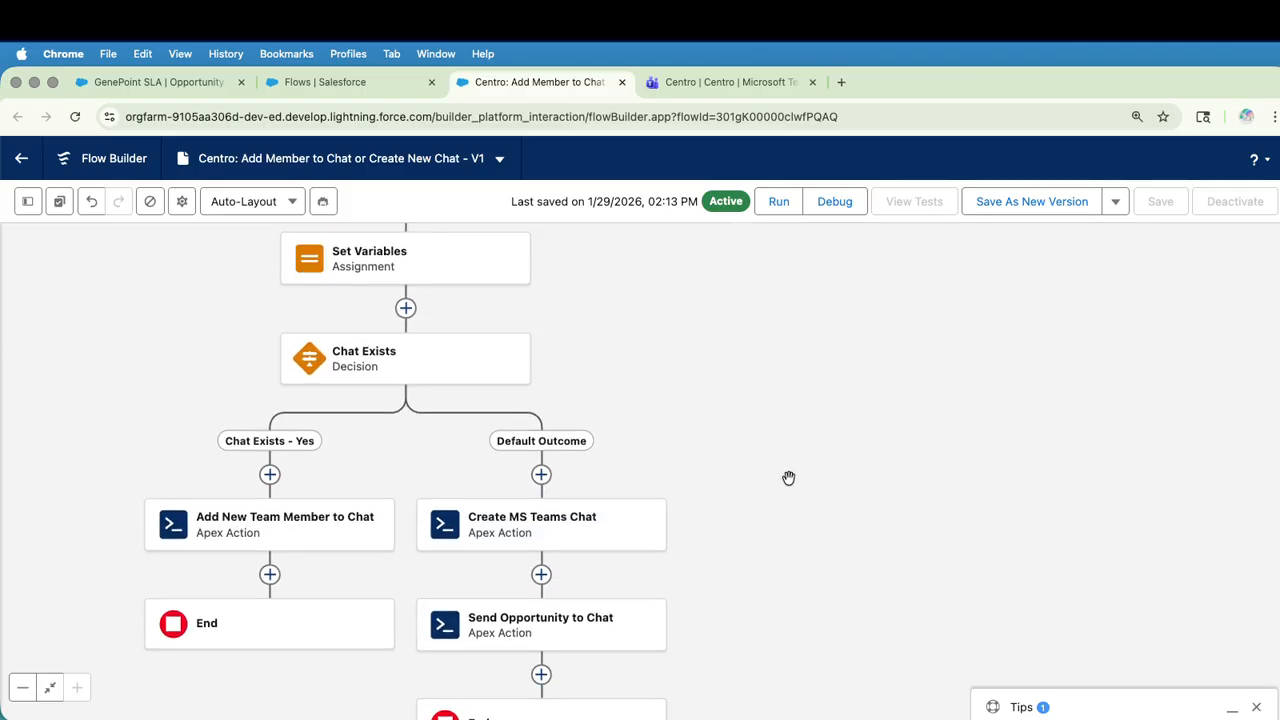
{"action": "left_click_drag", "start_coordinate": [794, 423], "coordinate": [814, 583]}
{"action": "left_click_drag", "start_coordinate": [786, 439], "coordinate": [916, 532]}
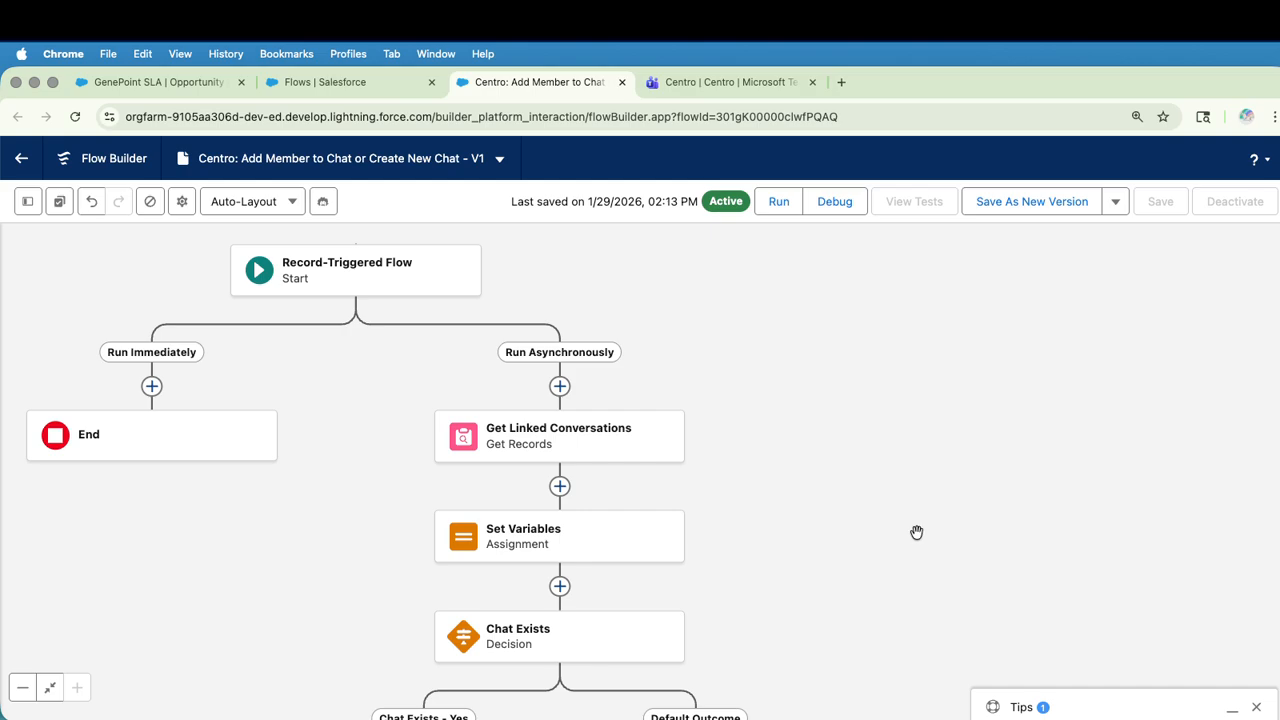